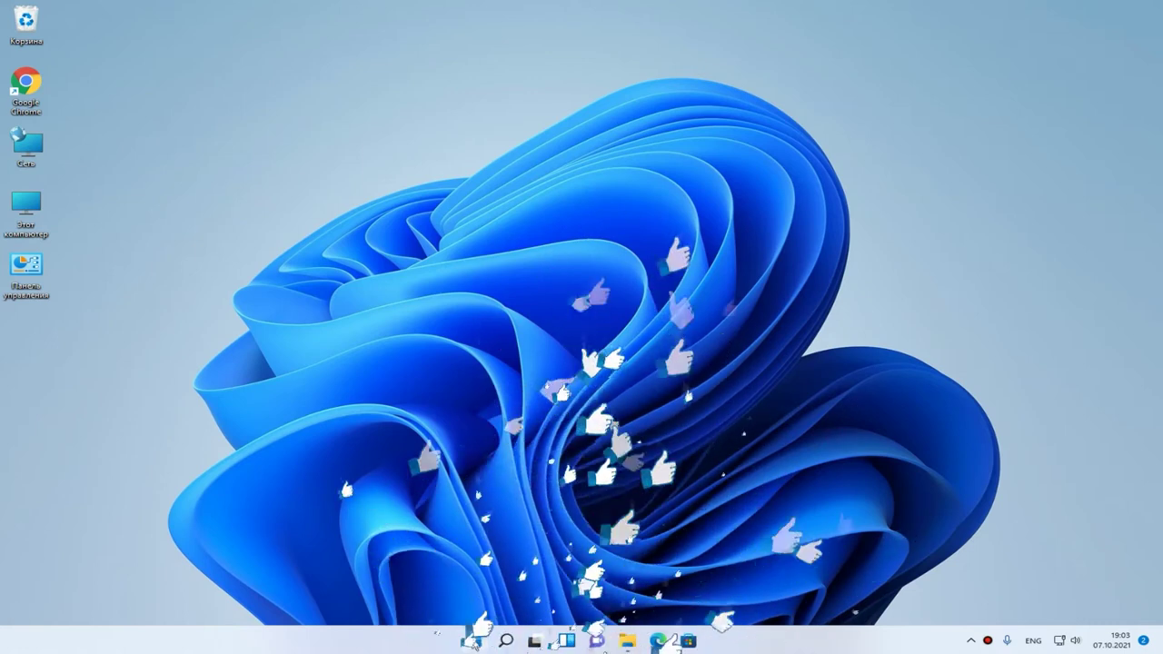
Open the "О системе" page of the Windows system settings and highlight the installed memory entry ("Оперативная память").
right_click(474, 641)
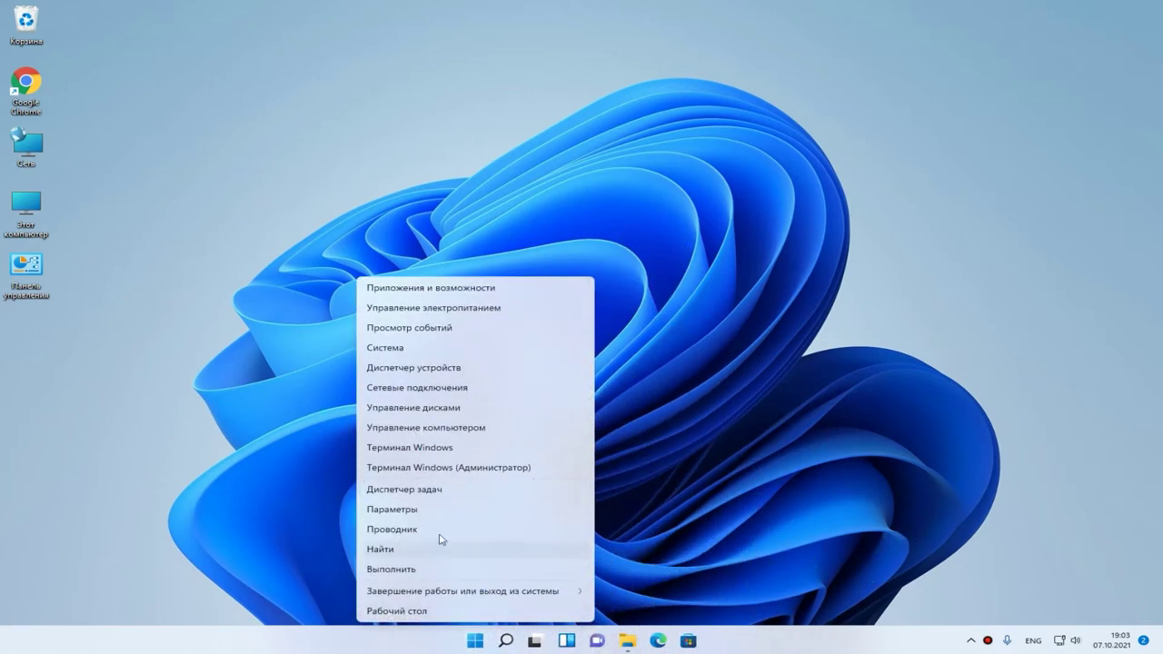
click(405, 511)
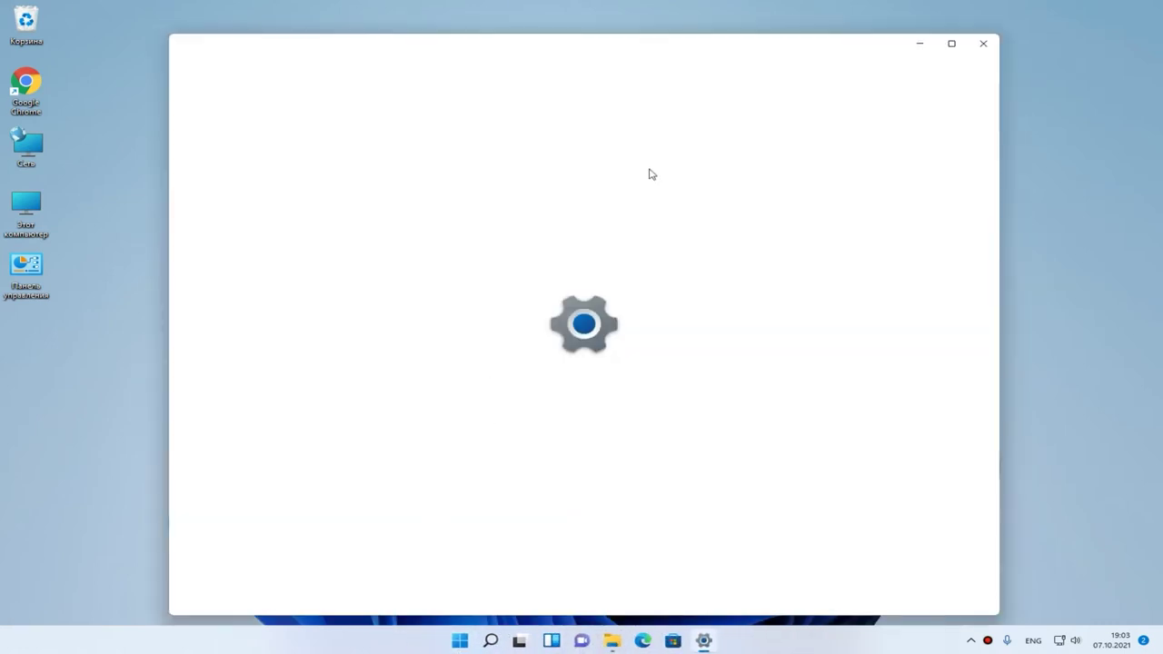
scroll(664, 296, down, 3)
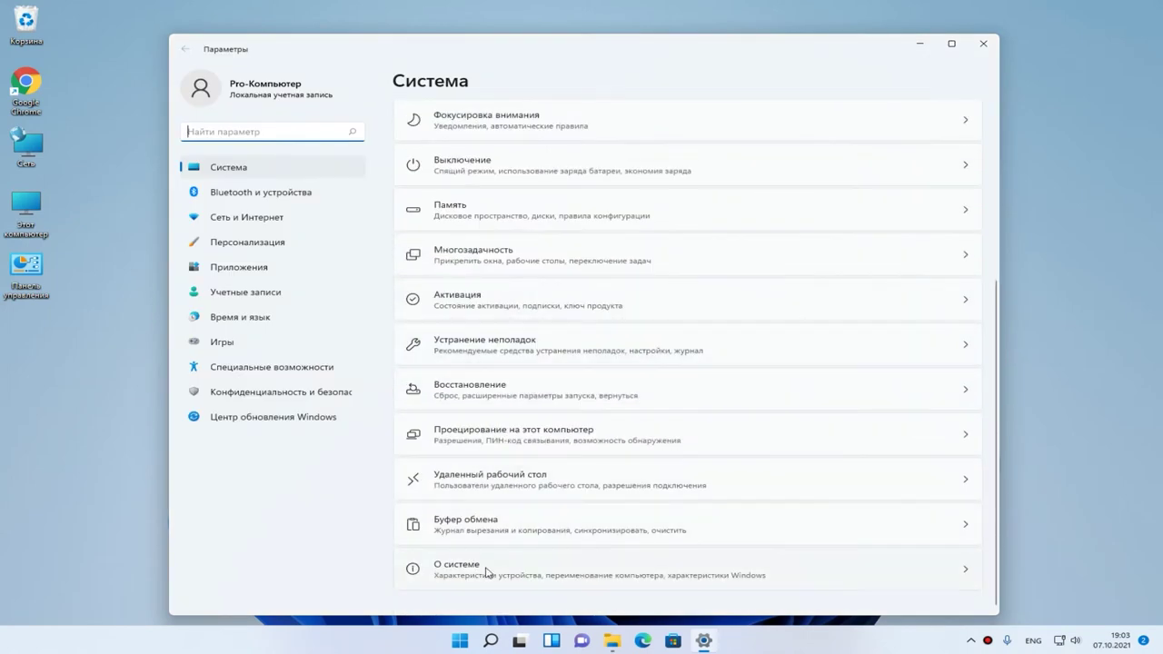
click(487, 573)
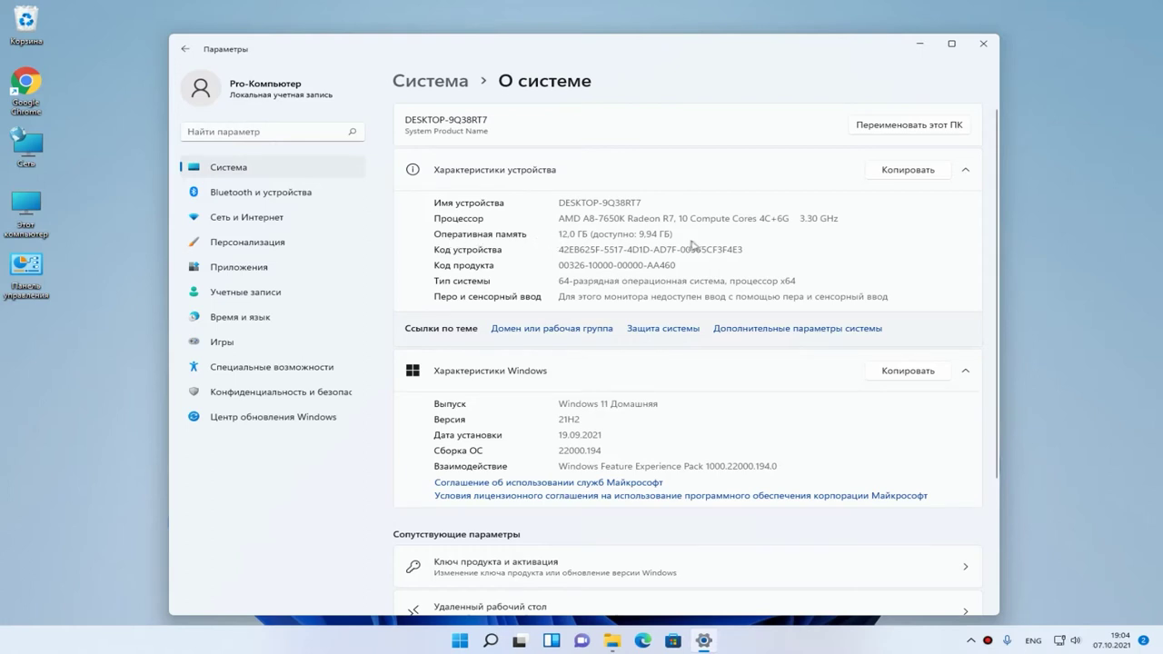
drag(677, 235, 554, 236)
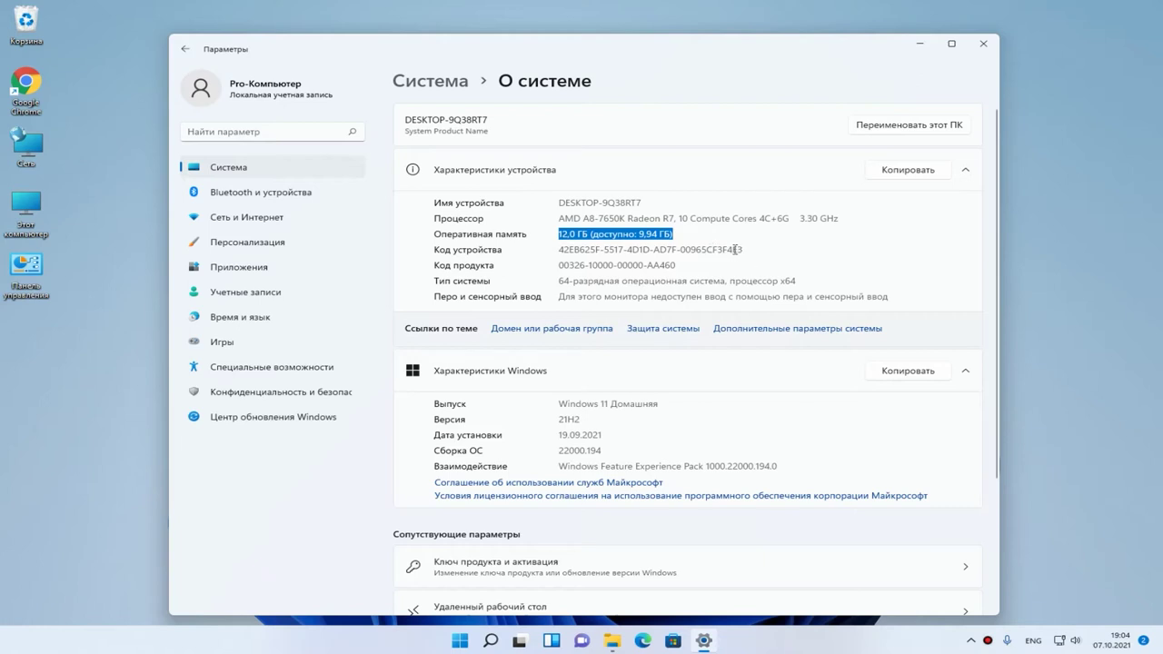
Switch to Task Manager in its detailed view and show the performance data ("Производительность") in a maximized window.
right_click(461, 640)
click(384, 644)
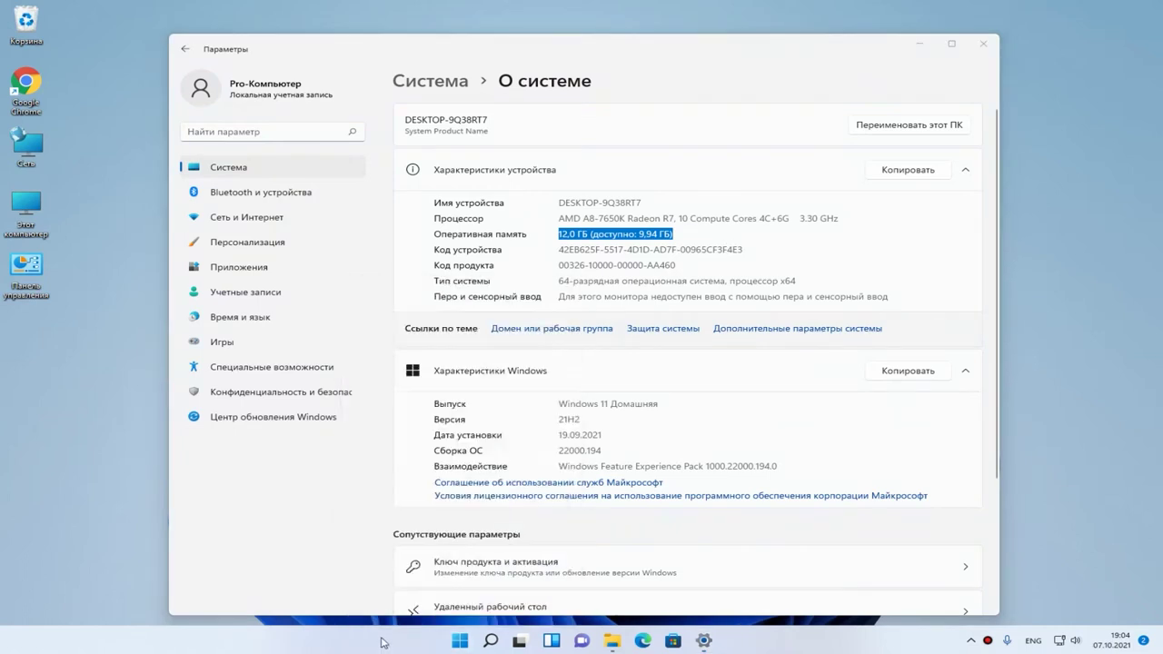
right_click(461, 641)
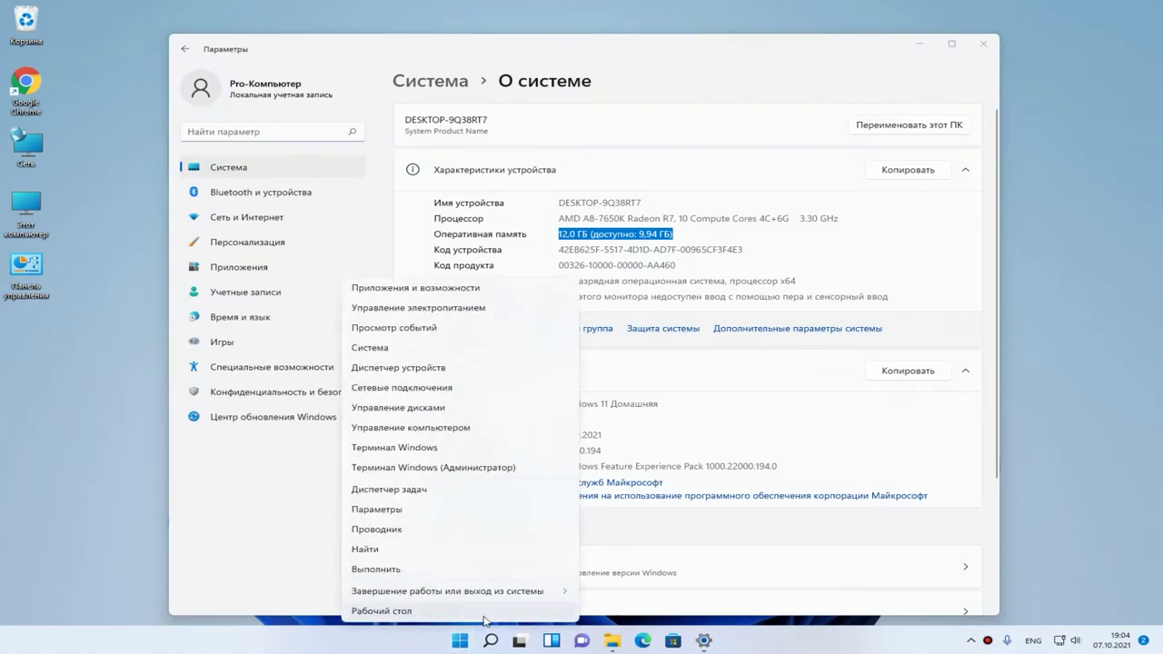
click(426, 489)
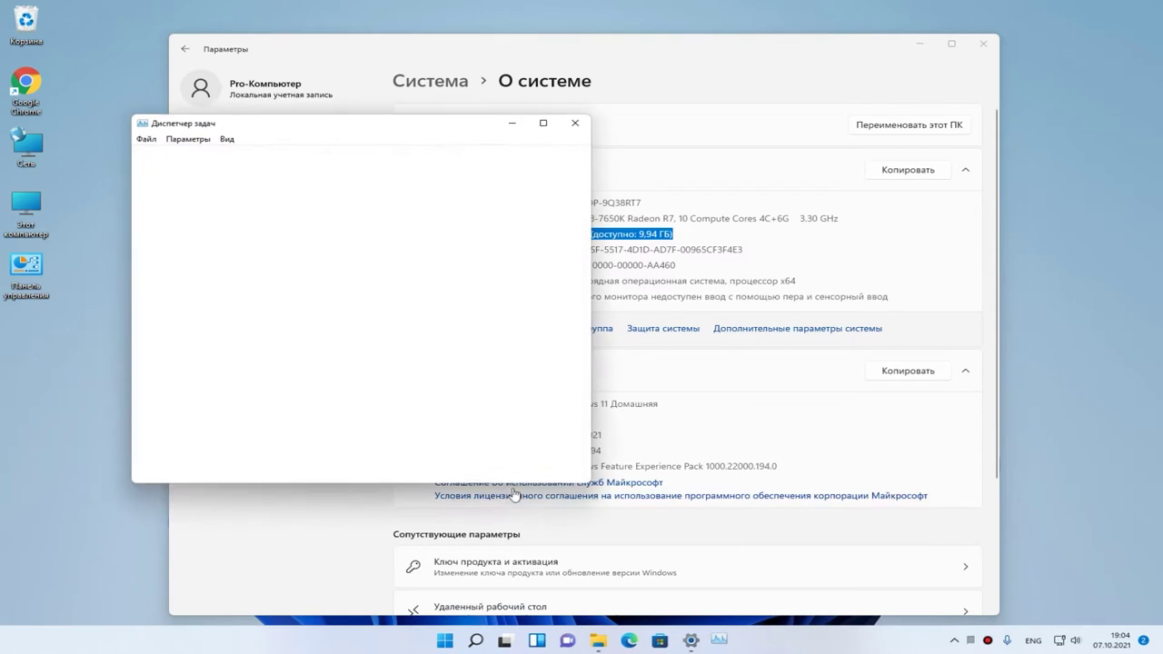
click(163, 468)
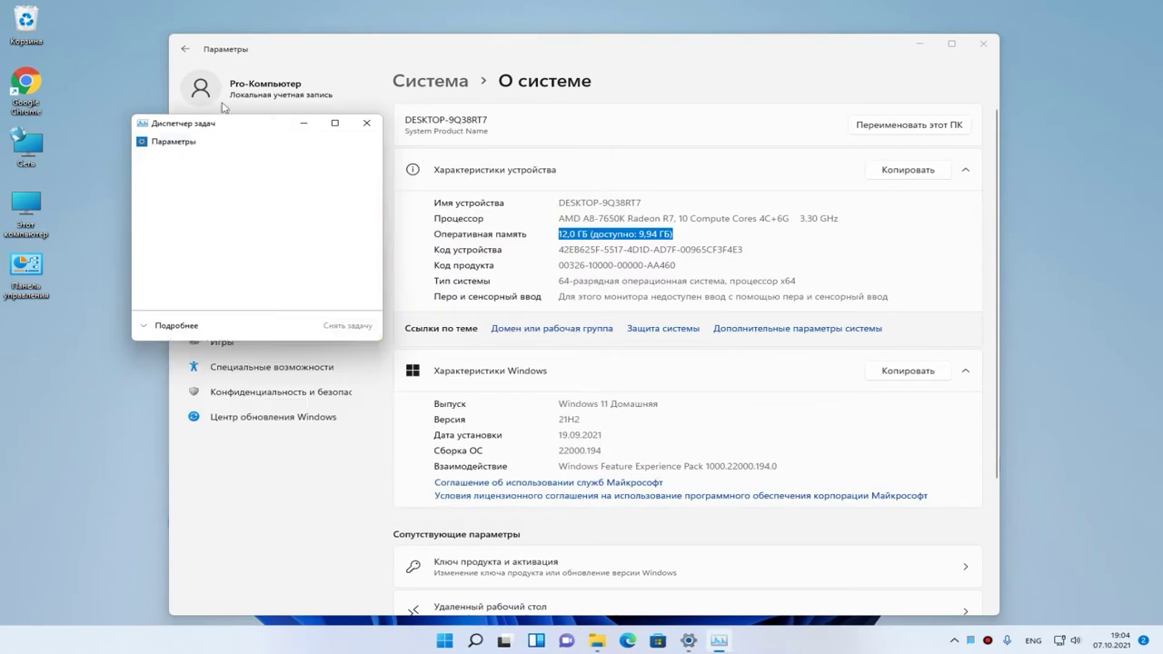
drag(218, 132, 368, 153)
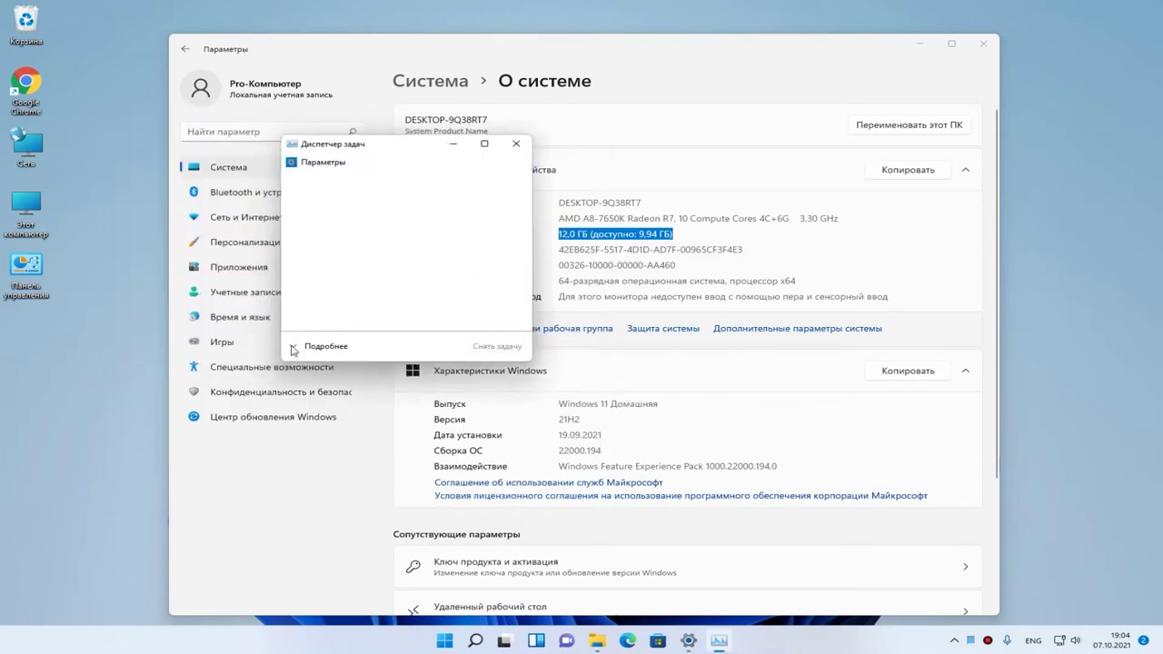
click(305, 346)
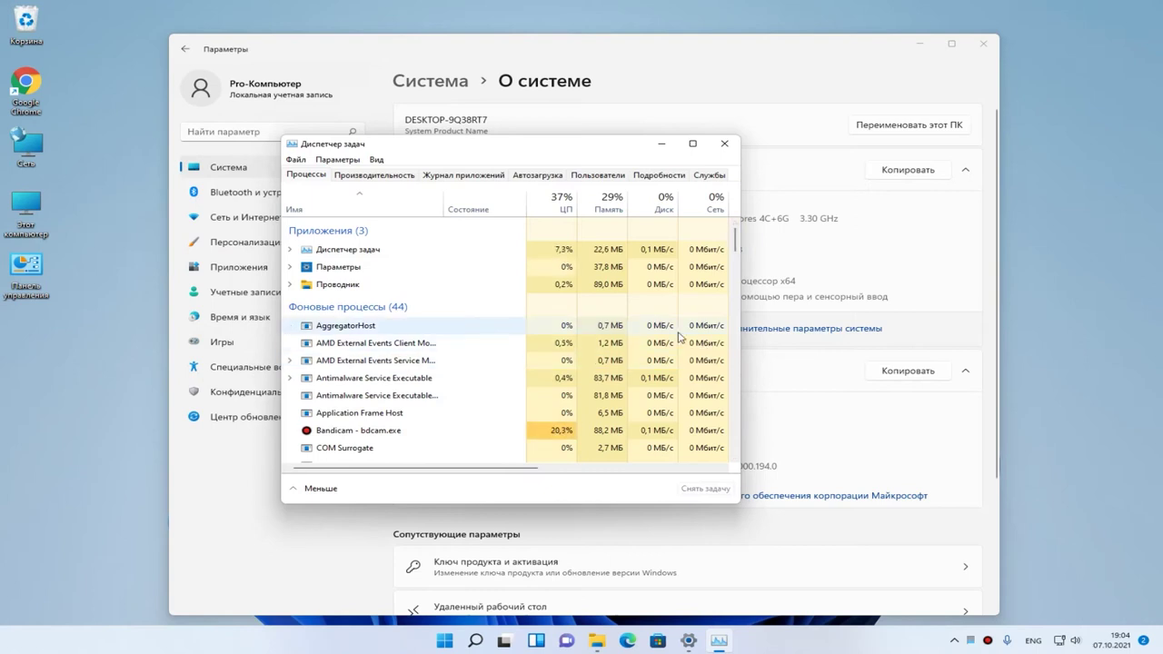
click(375, 175)
key(super+Up)
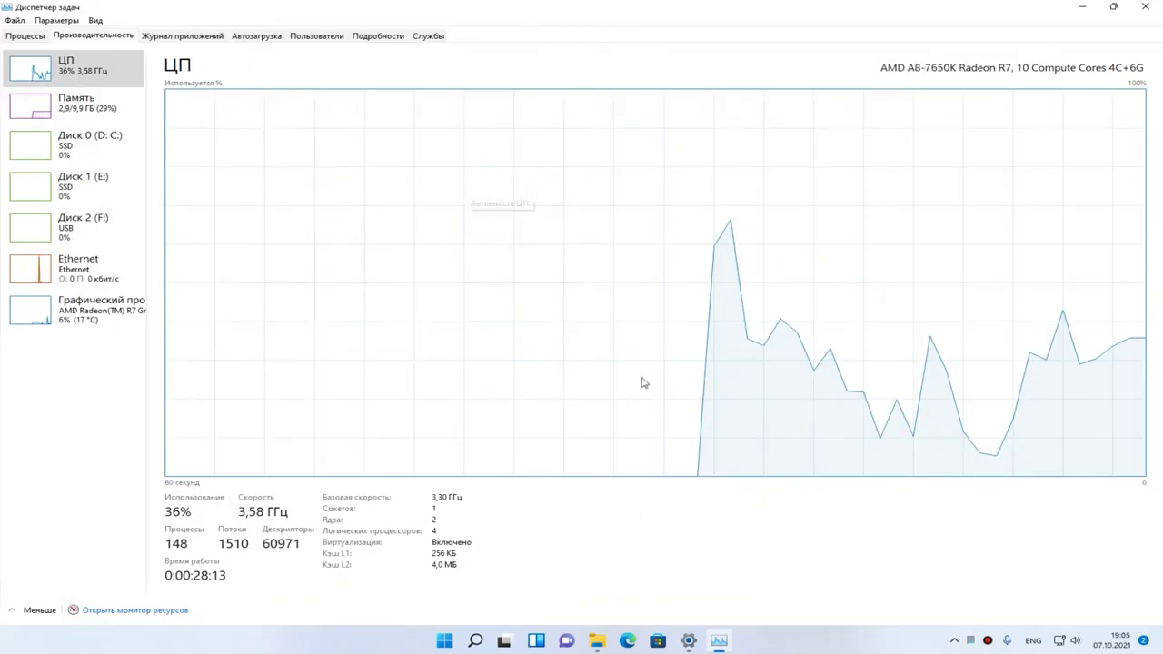
Examine the memory details, including speed and slots used, and the processor details, then close Task Manager.
click(93, 111)
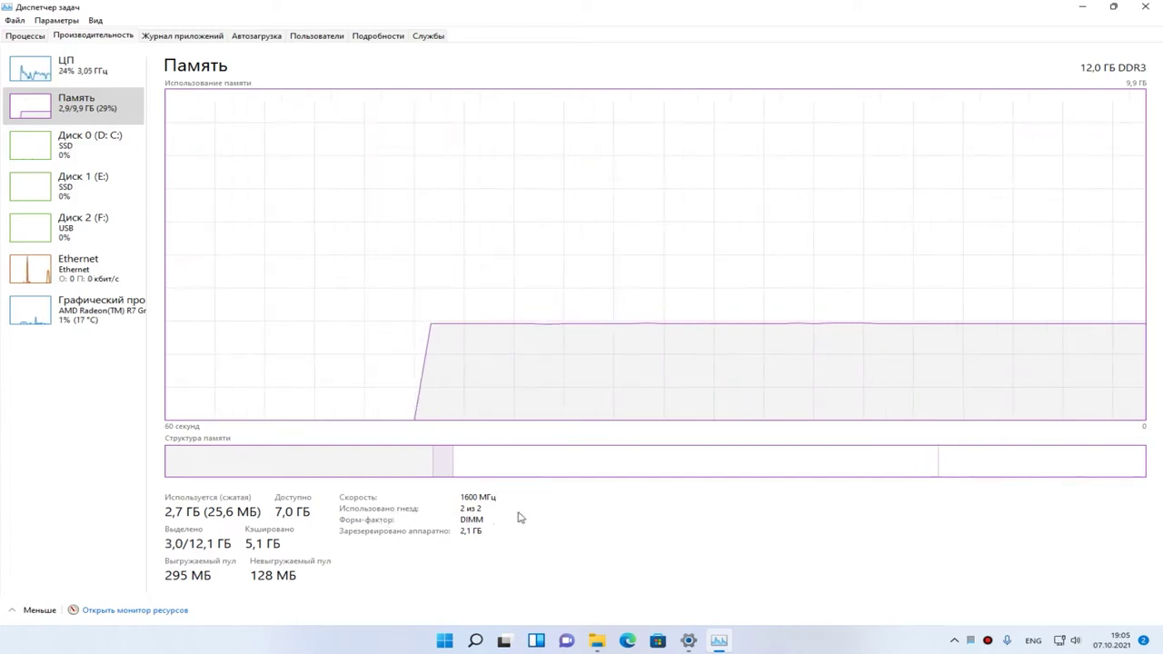
mouse_move(488, 516)
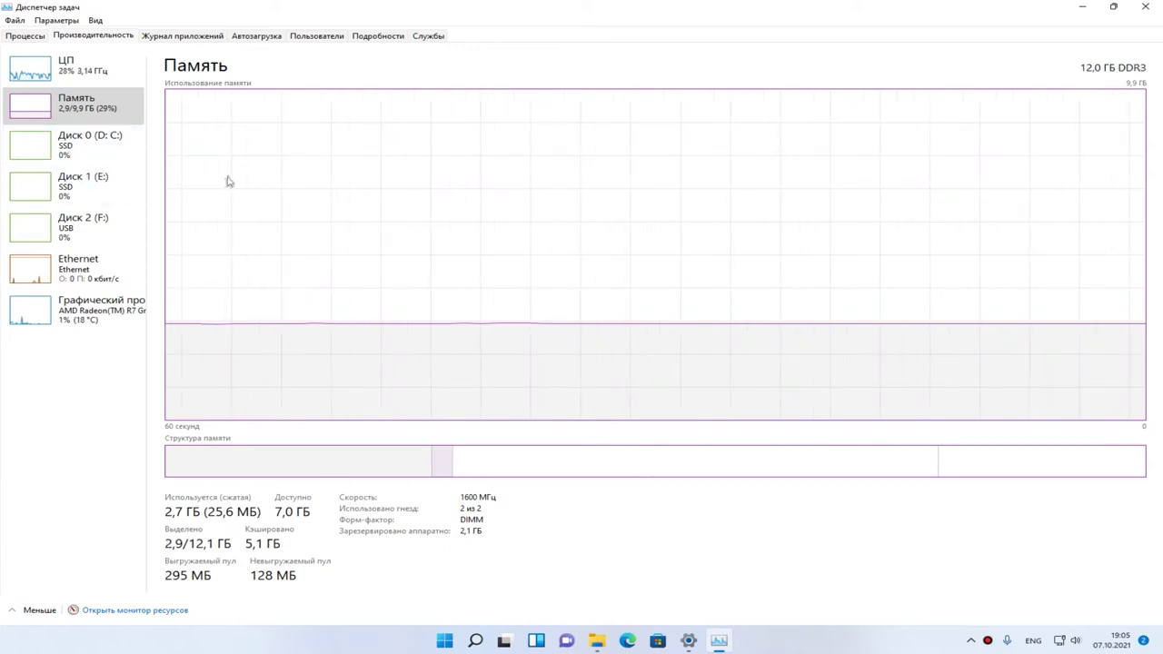
click(65, 70)
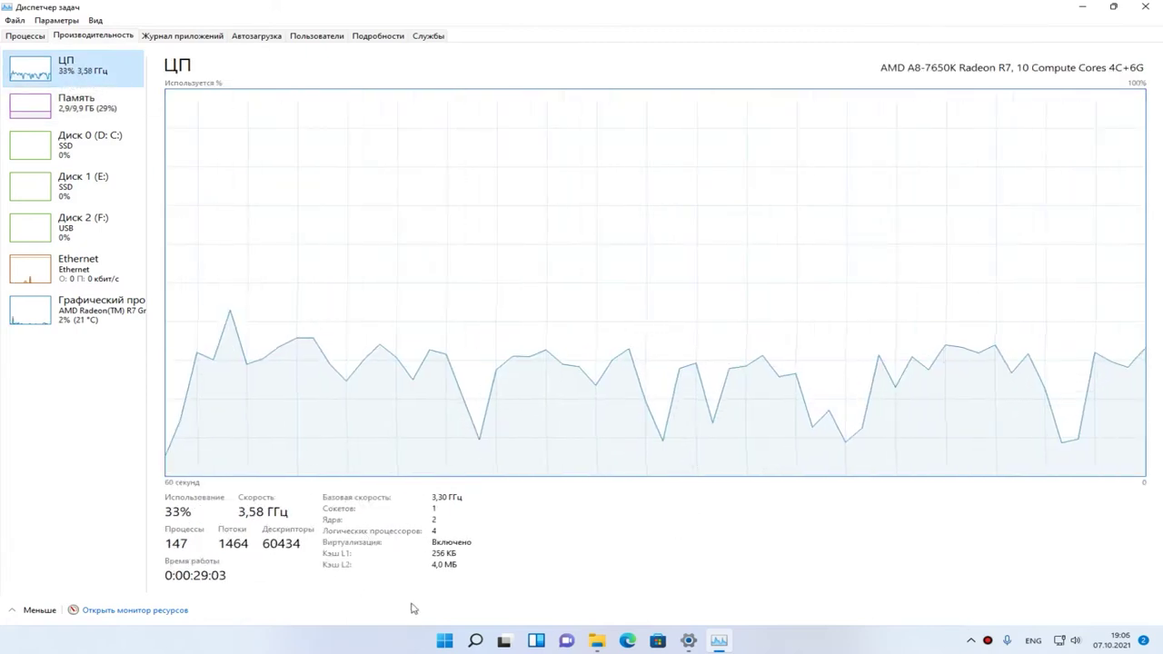
click(1146, 6)
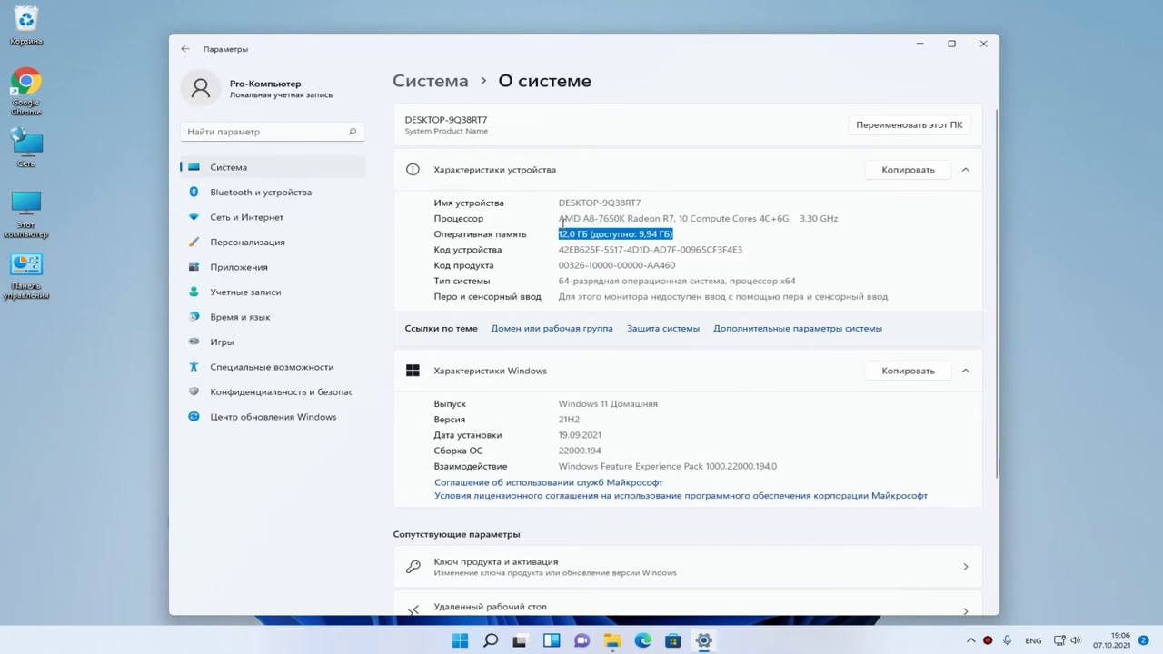
Copy the processor name "AMD A8-7650K Radeon R7, 10 Compute Cores 4C+6G 3.30 GHz" and search Google for it in Chrome.
click(563, 222)
drag(561, 220, 840, 221)
right_click(812, 228)
click(842, 237)
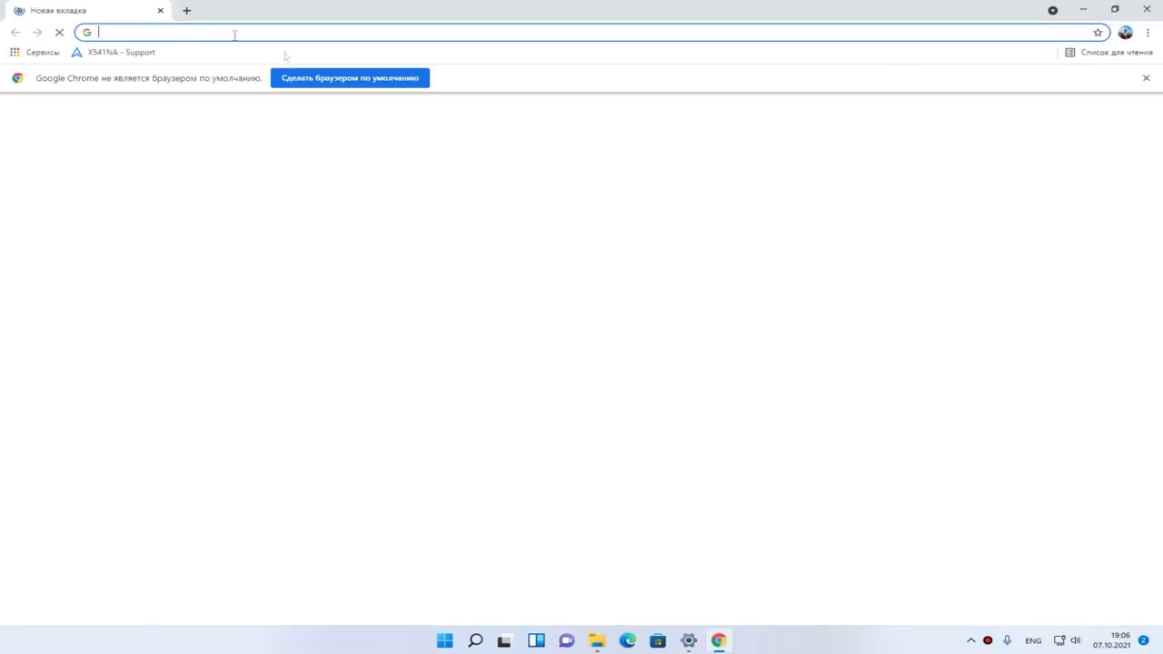
right_click(202, 32)
click(265, 128)
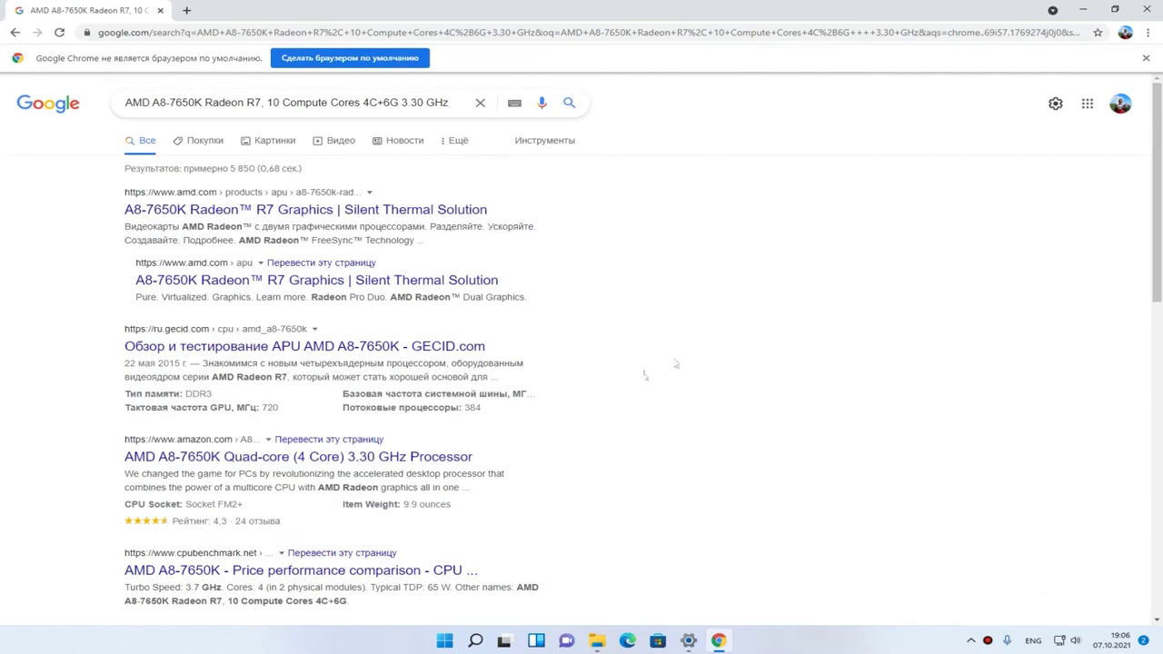
Open the GECID.com review of the AMD A8-7650K, examine its specification table and minimize the browser.
scroll(651, 358, down, 2)
click(330, 222)
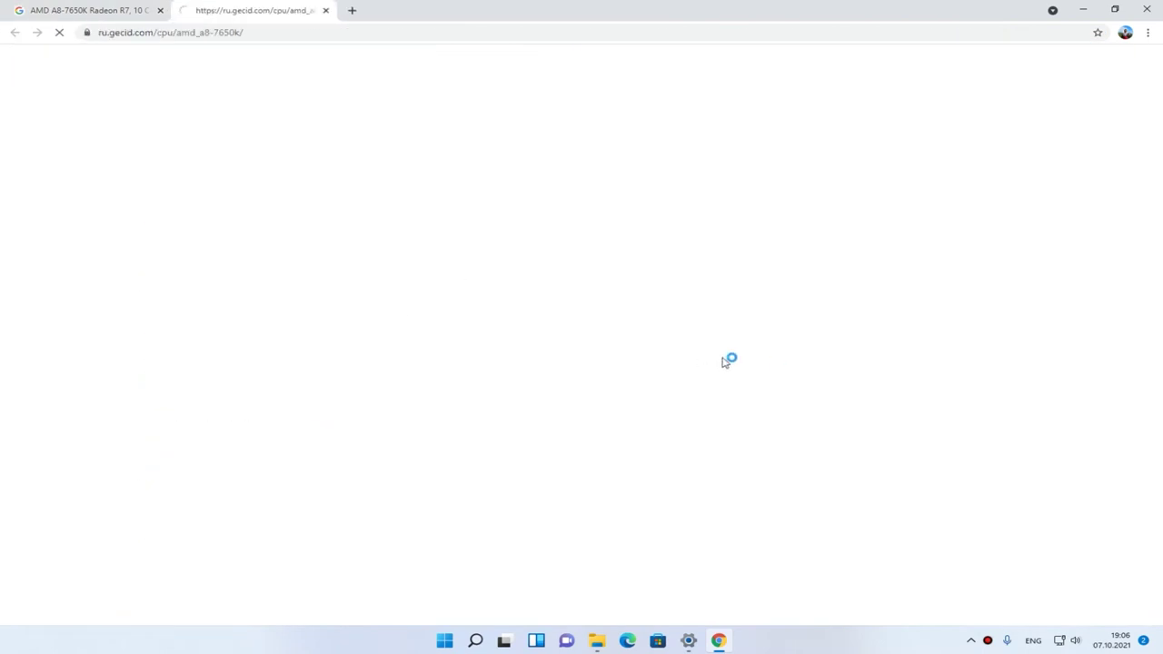
scroll(671, 360, down, 10)
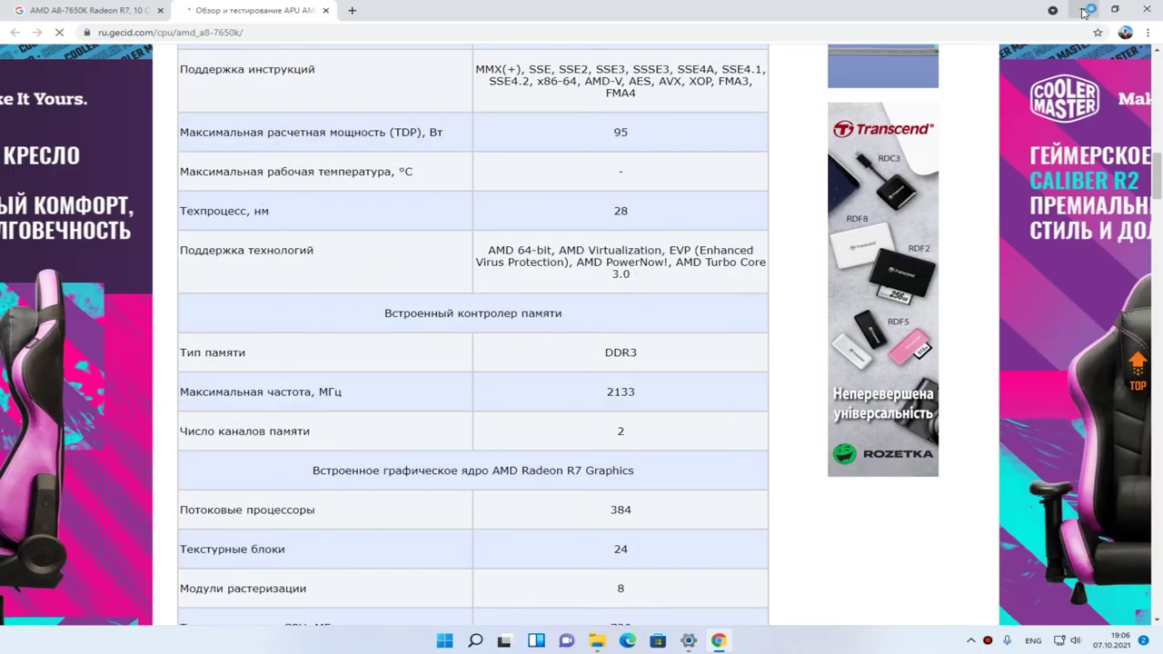
click(1083, 9)
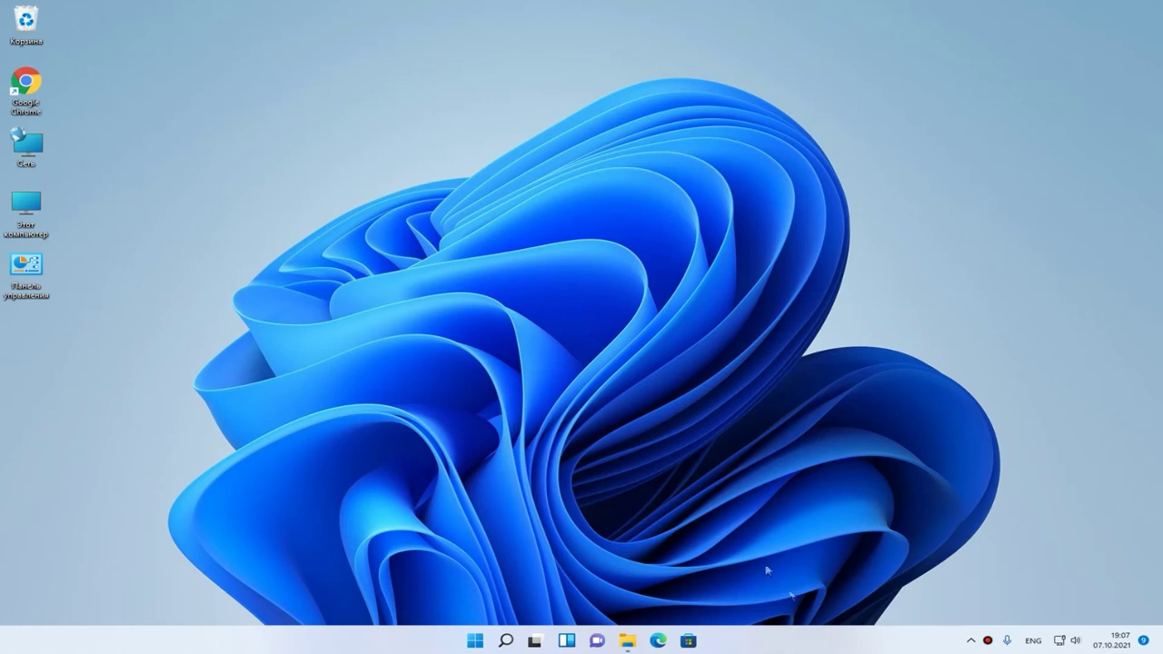
right_click(476, 643)
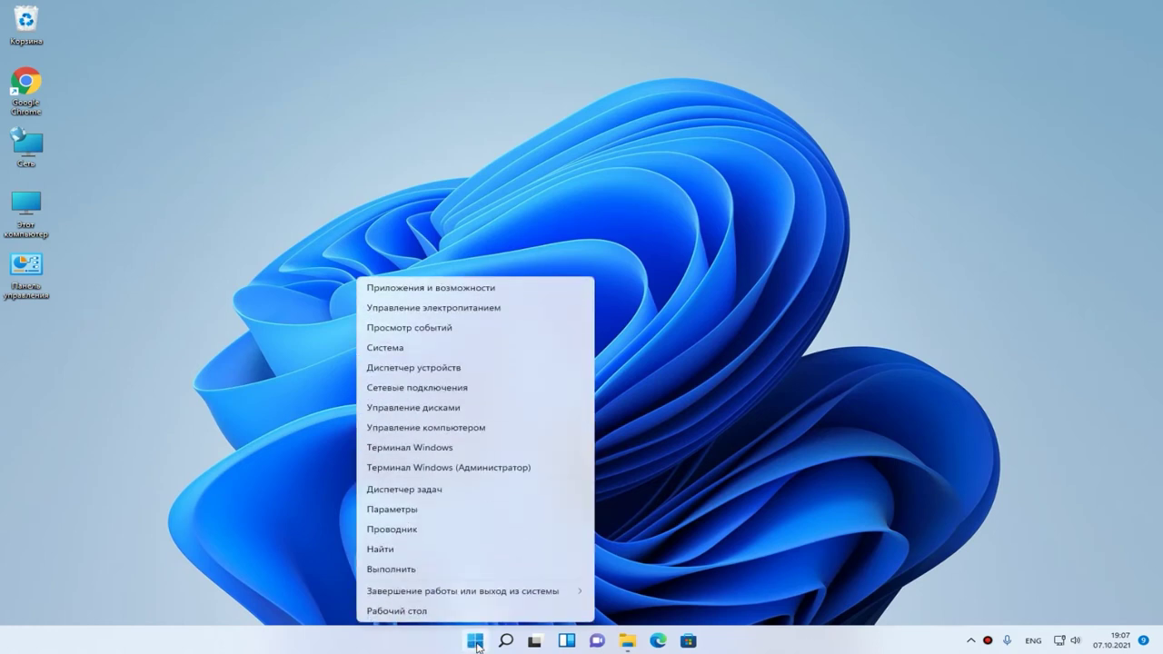
right_click(476, 642)
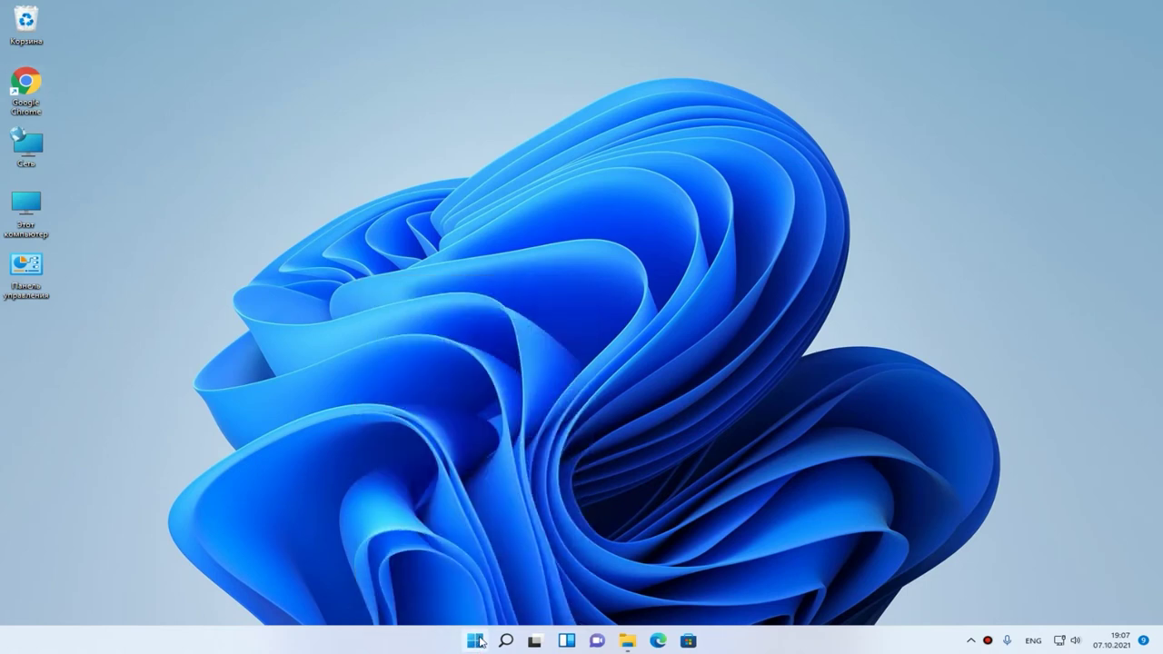
right_click(476, 643)
click(442, 571)
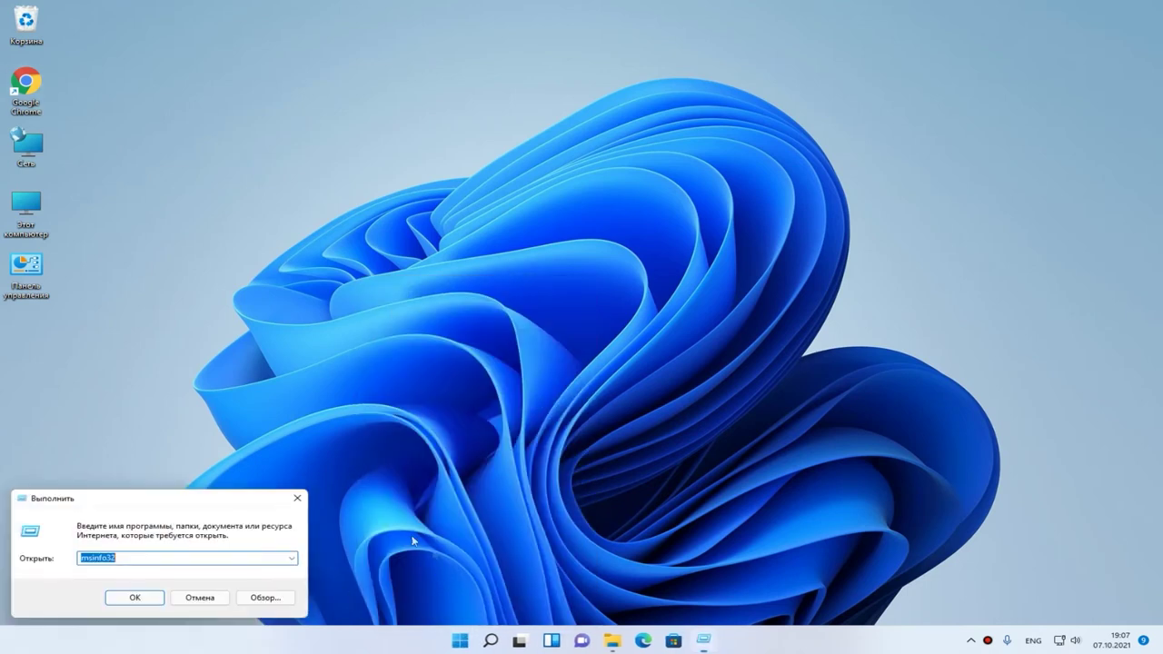
drag(200, 500, 741, 238)
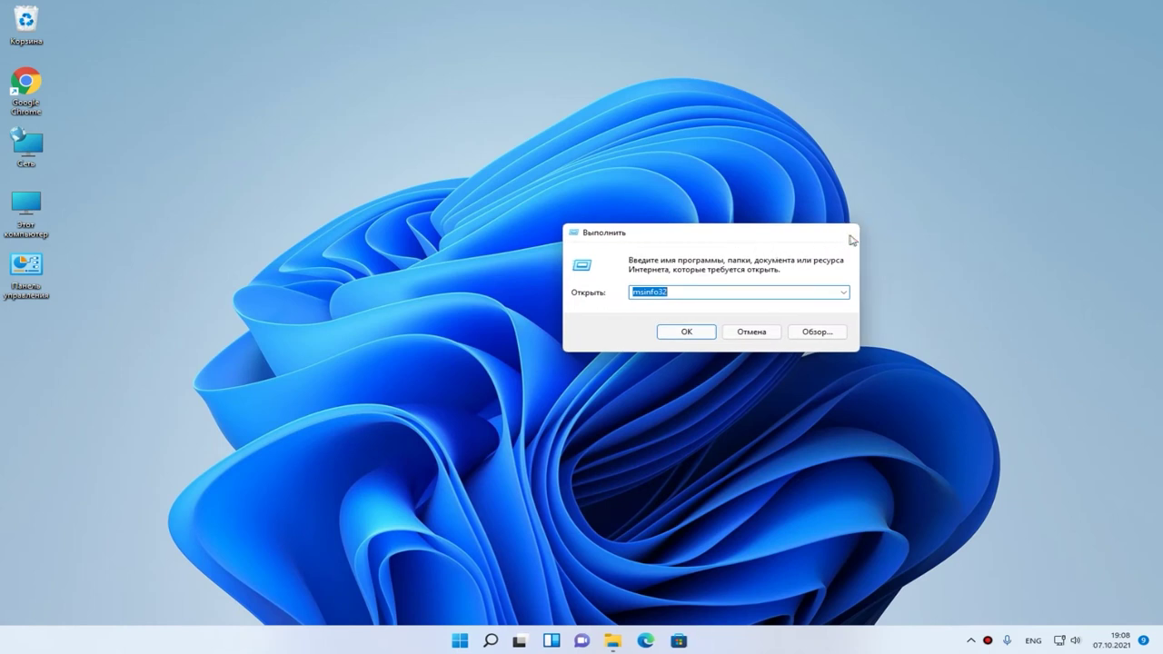
click(850, 234)
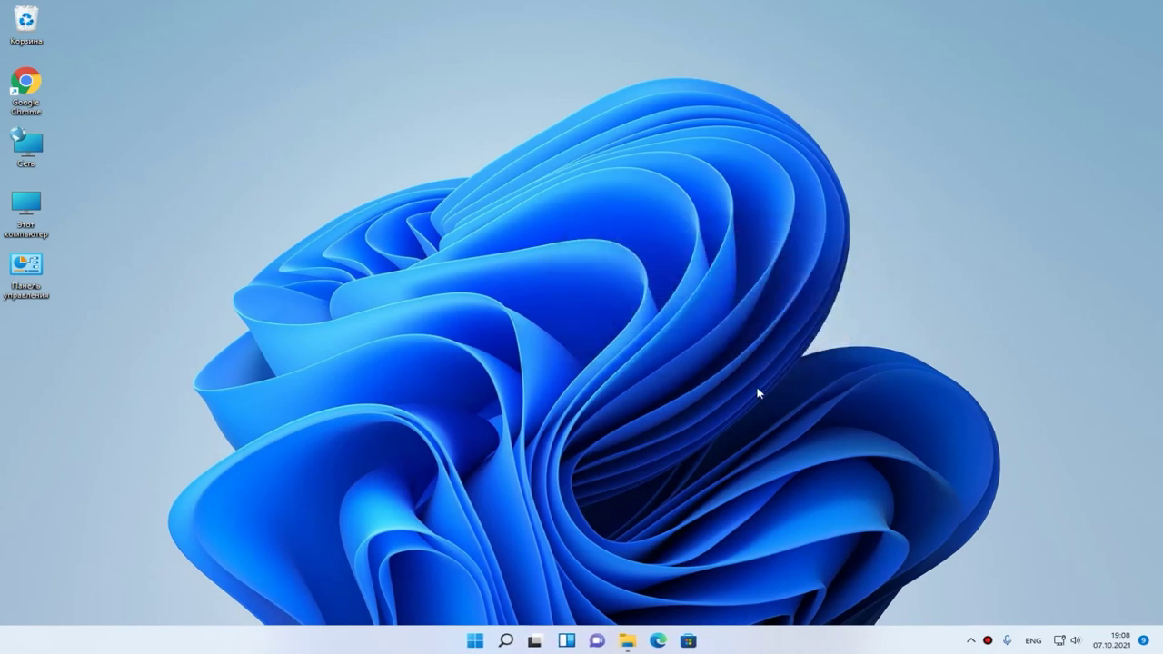
Open the System Information window by running the msinfo32 command from the Run dialog.
key(super+r)
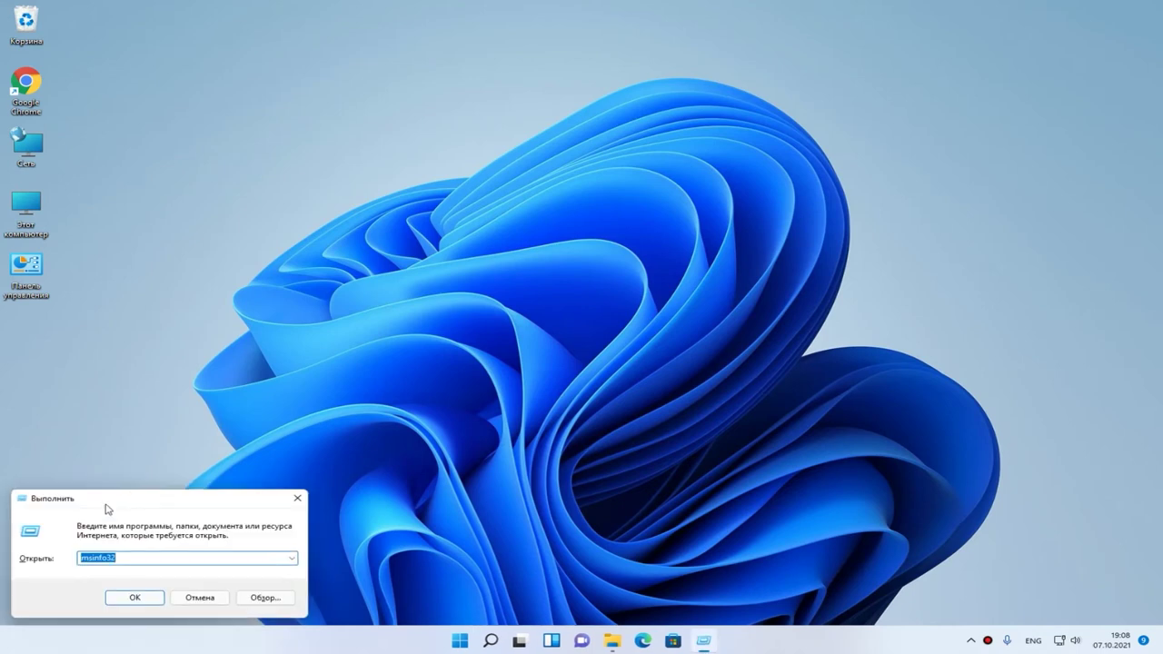
drag(136, 493, 625, 236)
click(636, 306)
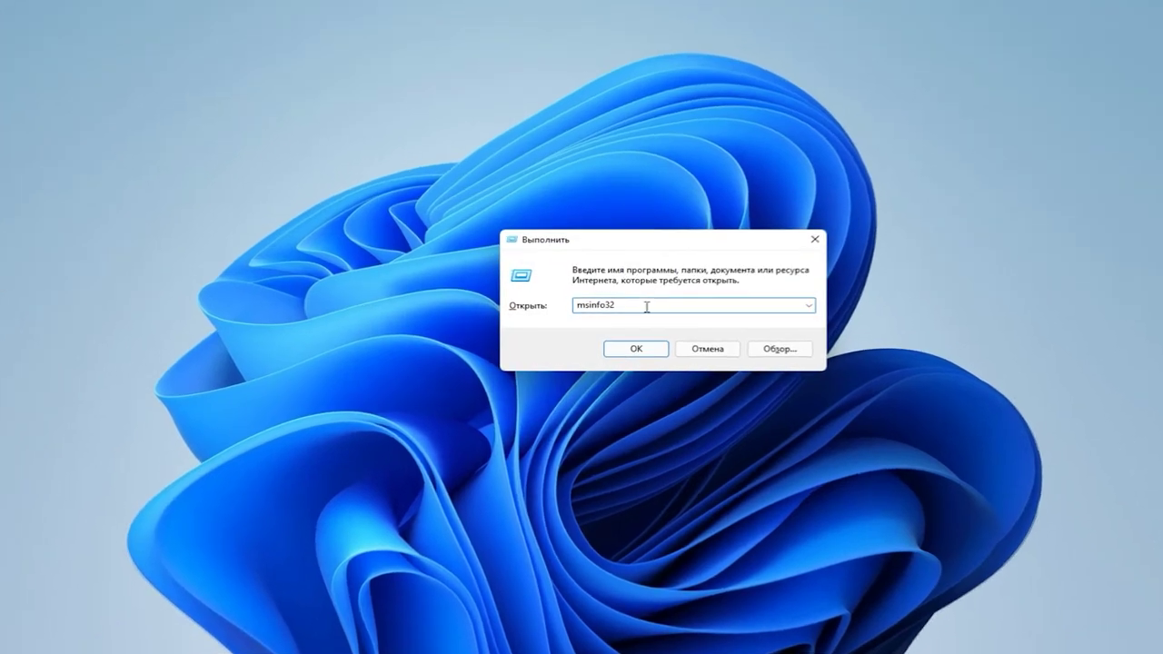
double_click(647, 307)
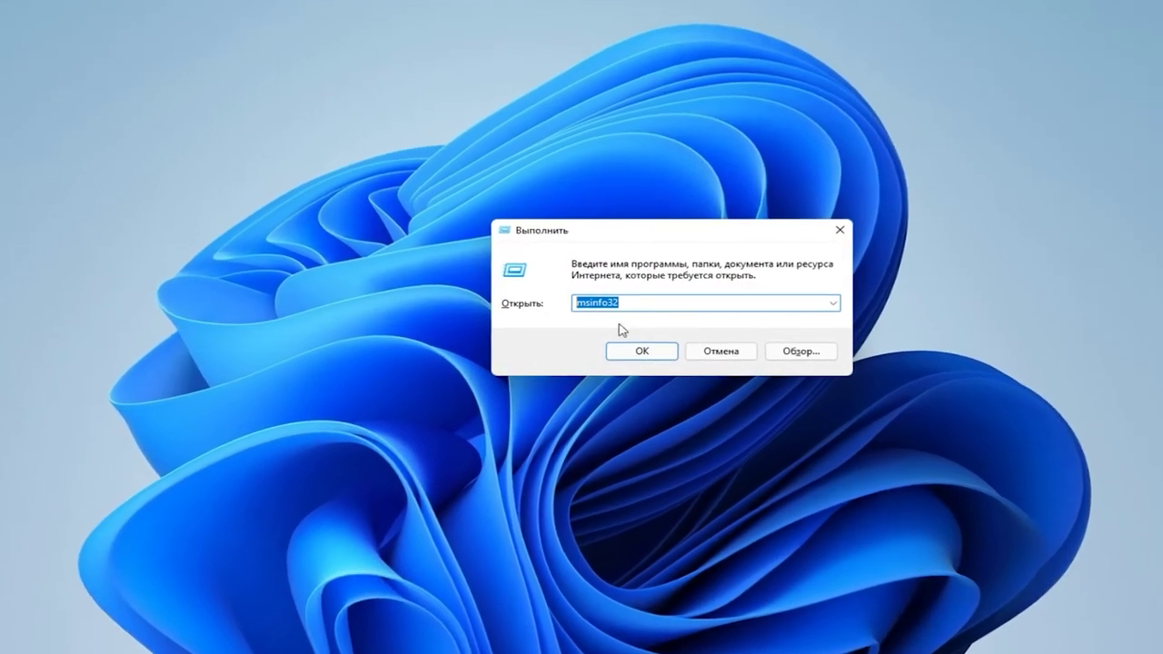
click(637, 351)
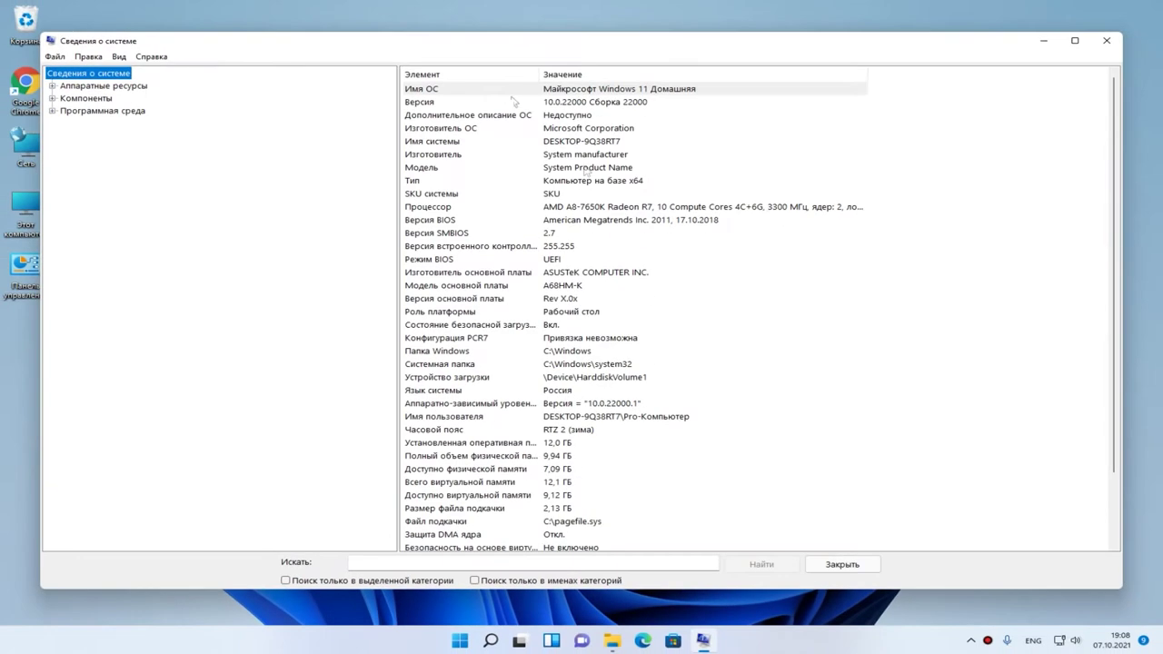
Examine the OS name, version, processor, BIOS version and BIOS mode entries in the system summary.
click(631, 99)
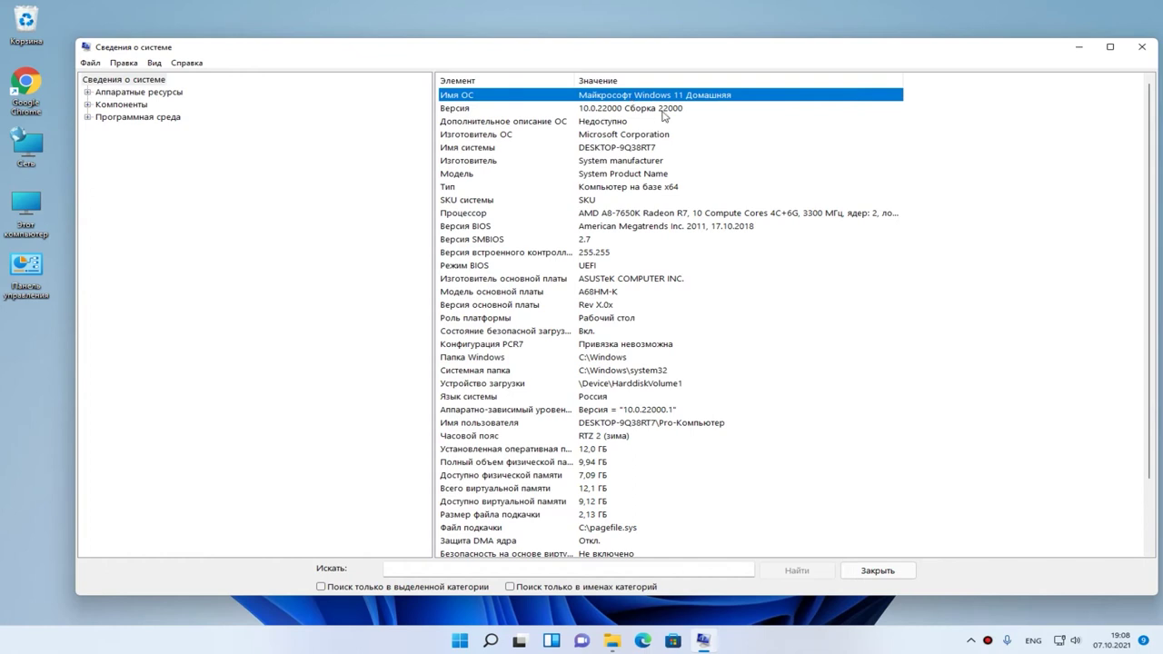
click(612, 112)
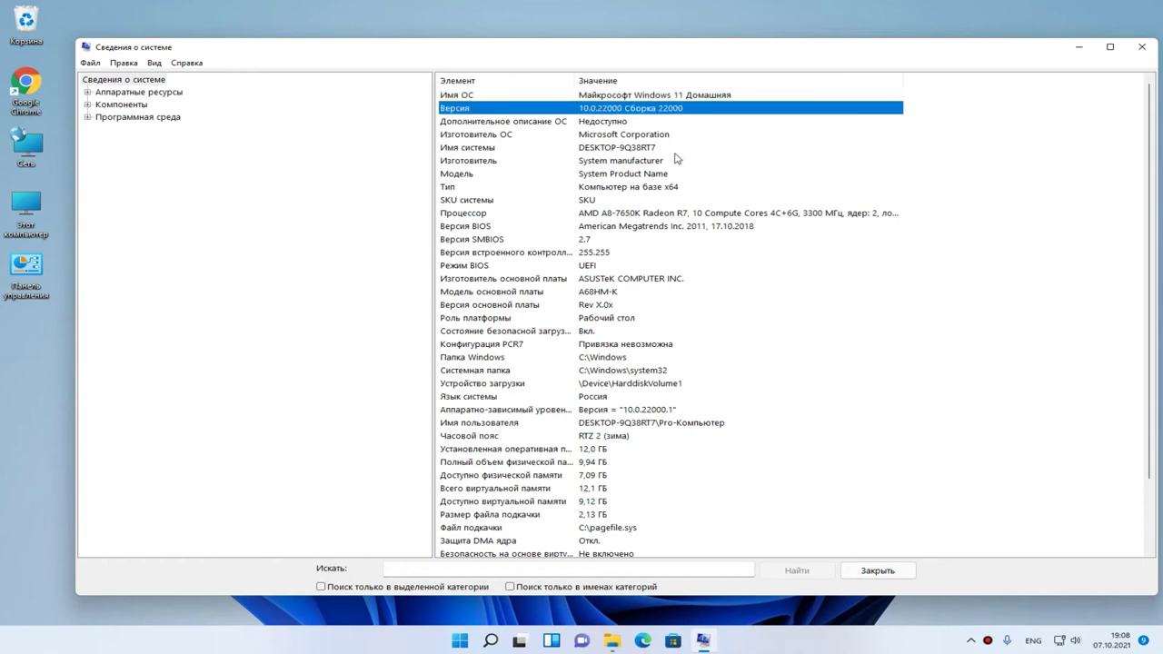
click(623, 222)
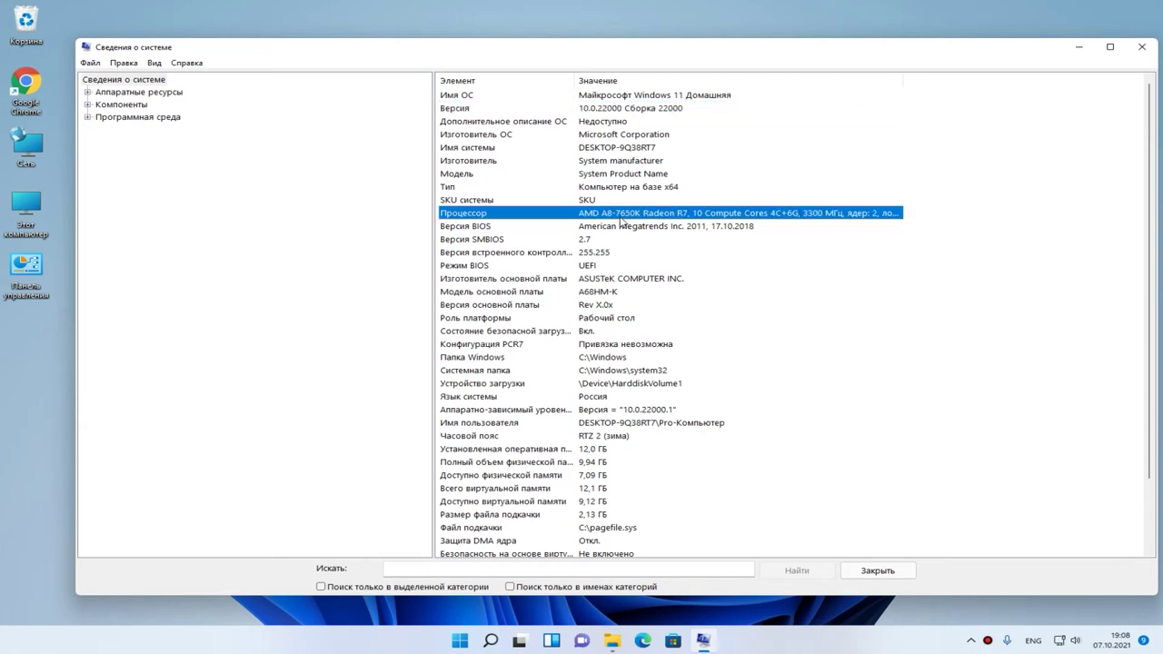
click(646, 228)
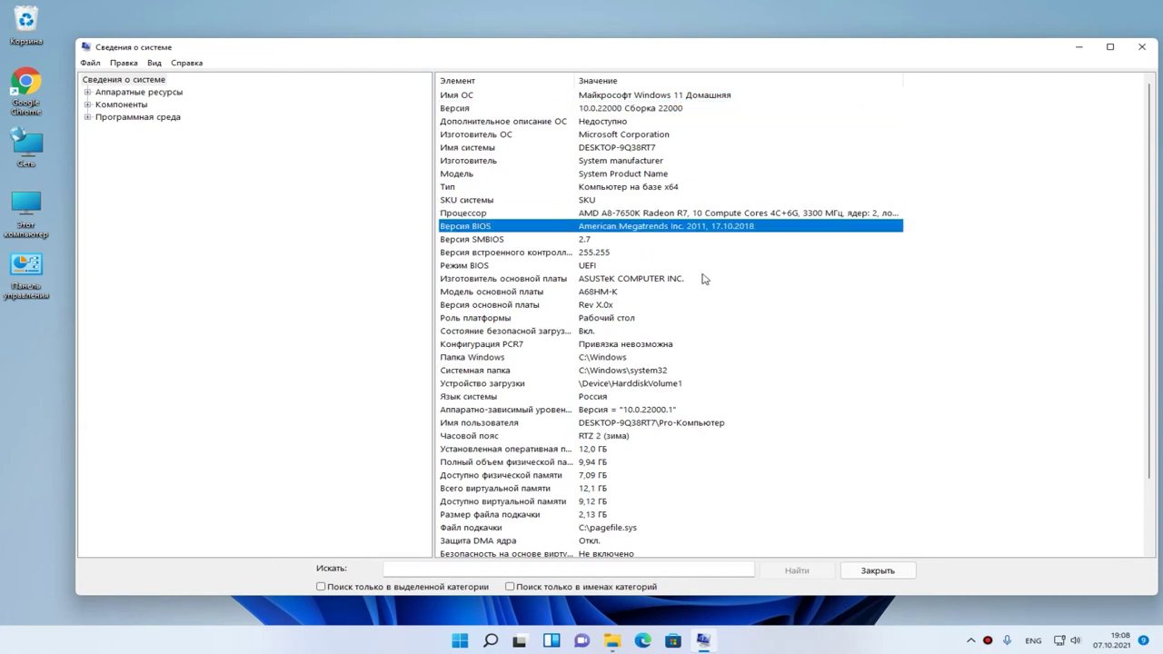
click(464, 265)
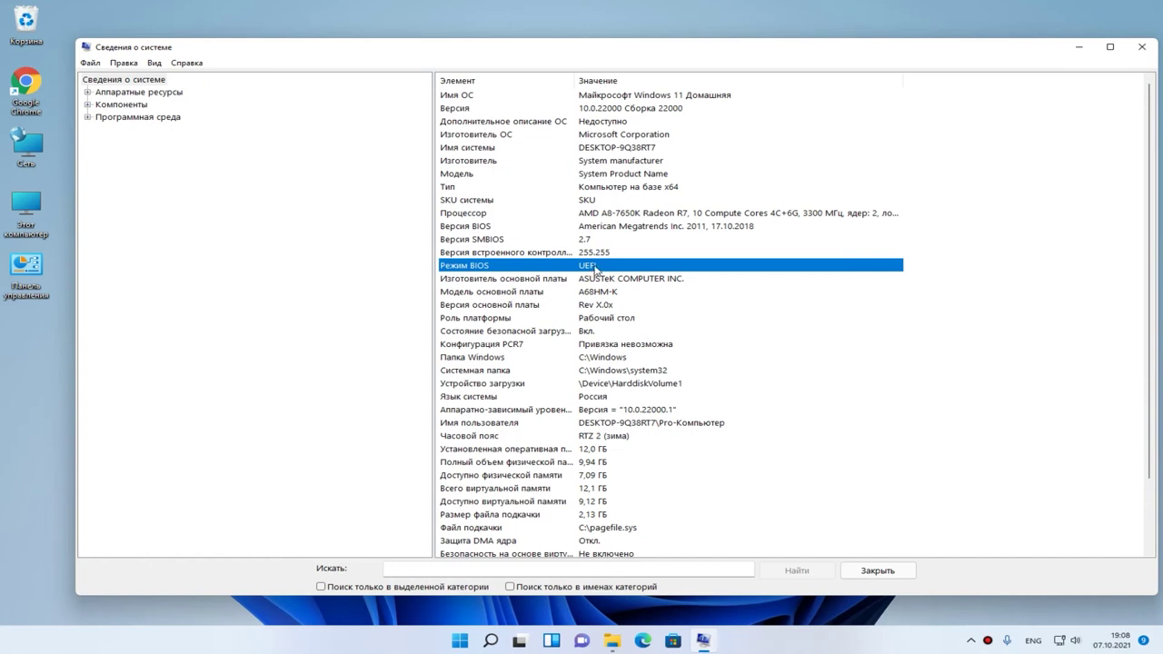
Copy the motherboard model entry "Модель основной платы A68HM-K" from the system summary and search Google for it in Chrome.
click(596, 278)
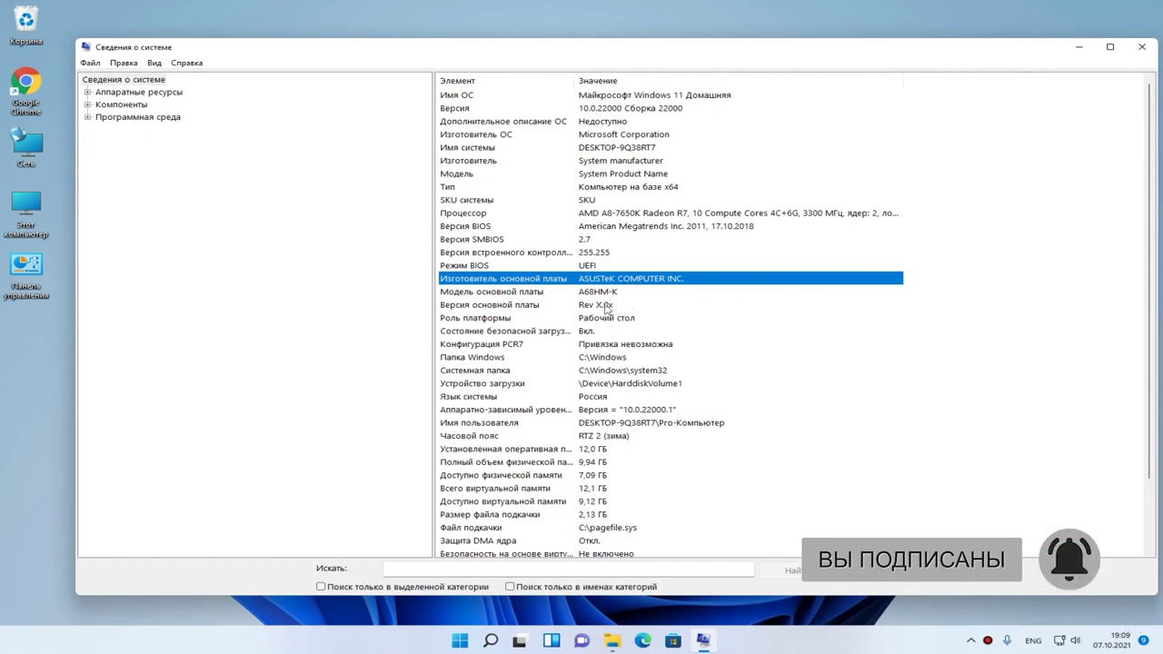
click(505, 294)
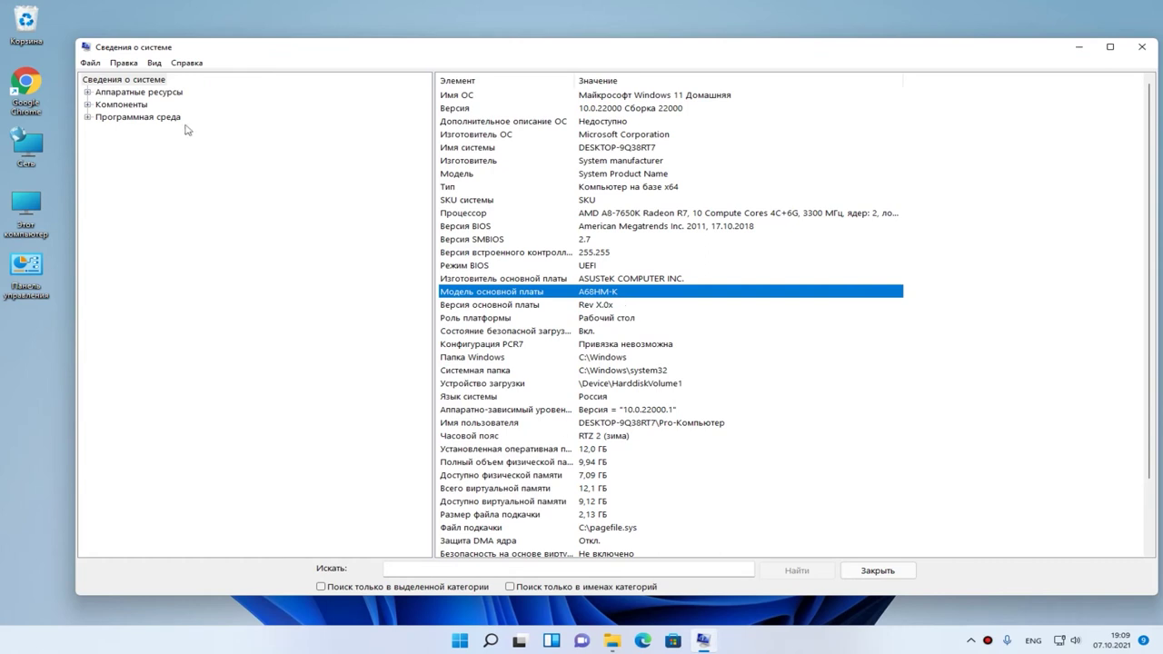
double_click(33, 91)
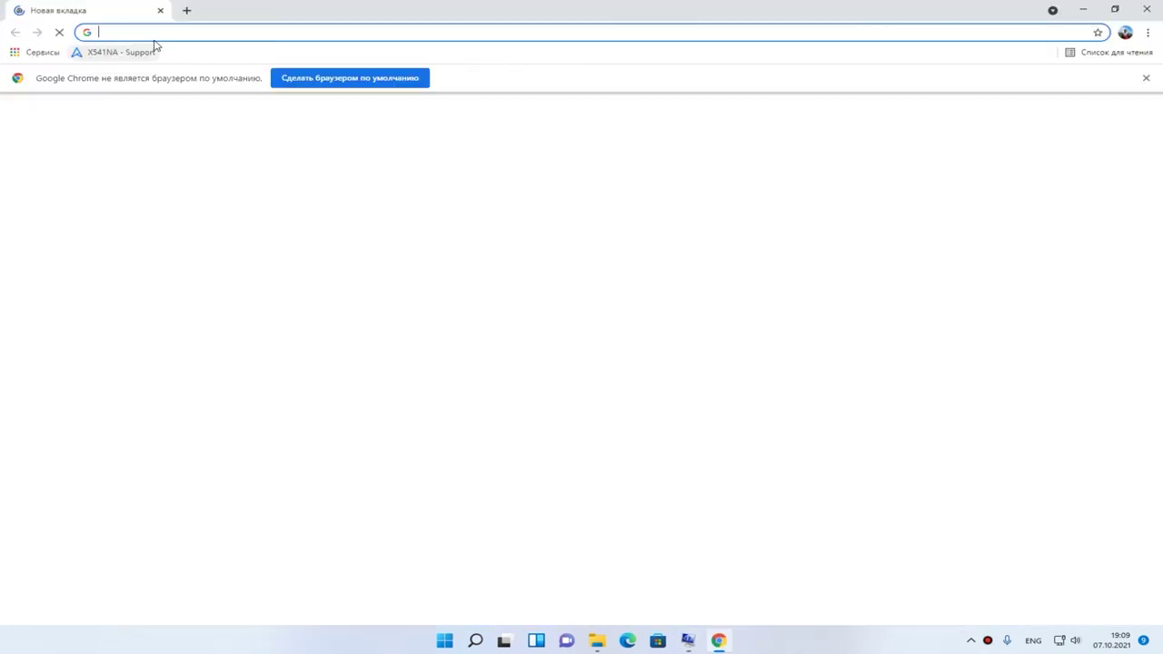
right_click(154, 32)
click(220, 132)
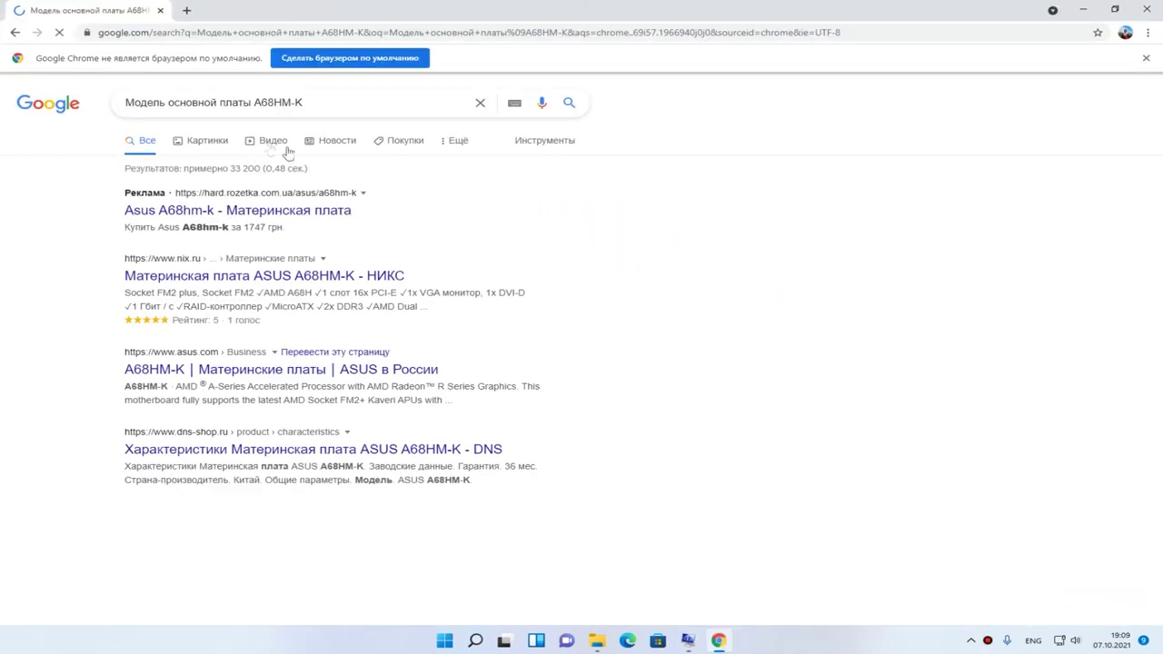
Open the ASUS website's A68HM-K motherboard page from the search results and minimize the browser.
scroll(234, 250, down, 3)
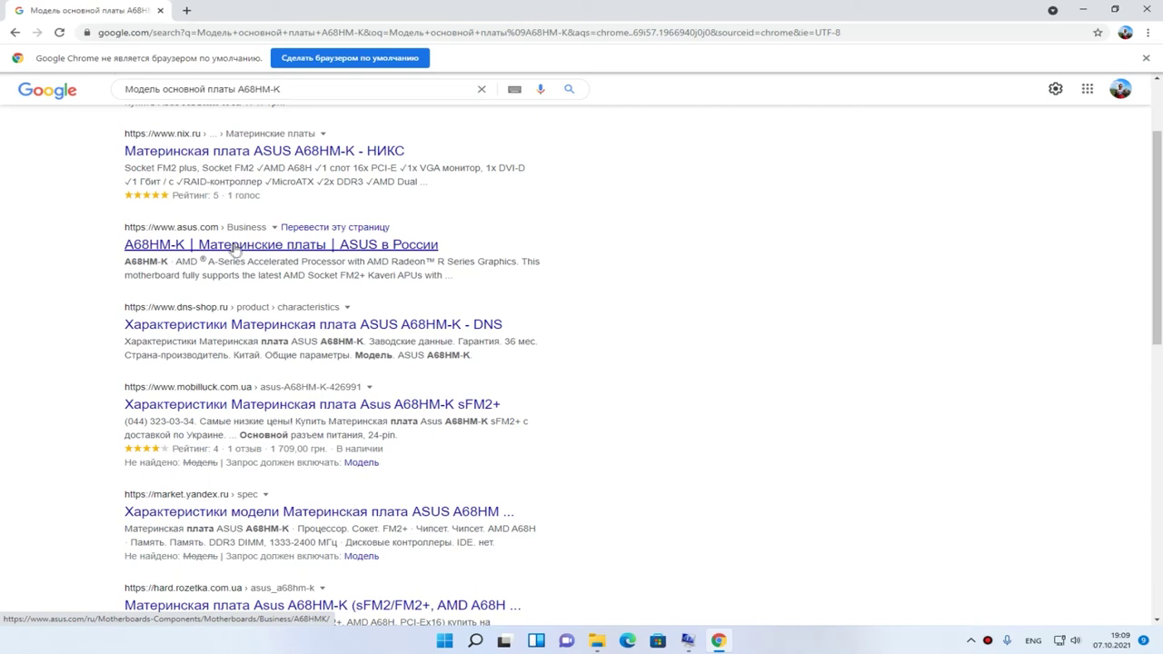
click(234, 246)
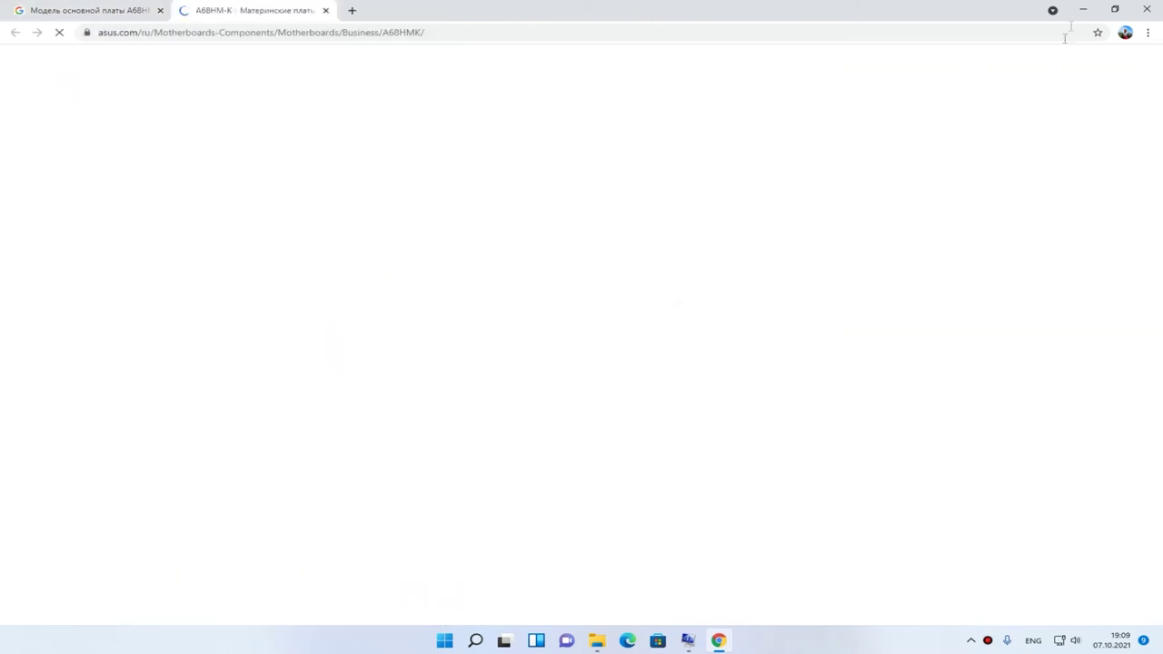
click(1085, 9)
Open the "О системе" page in the system settings, examine the device specifications and close Settings.
right_click(443, 643)
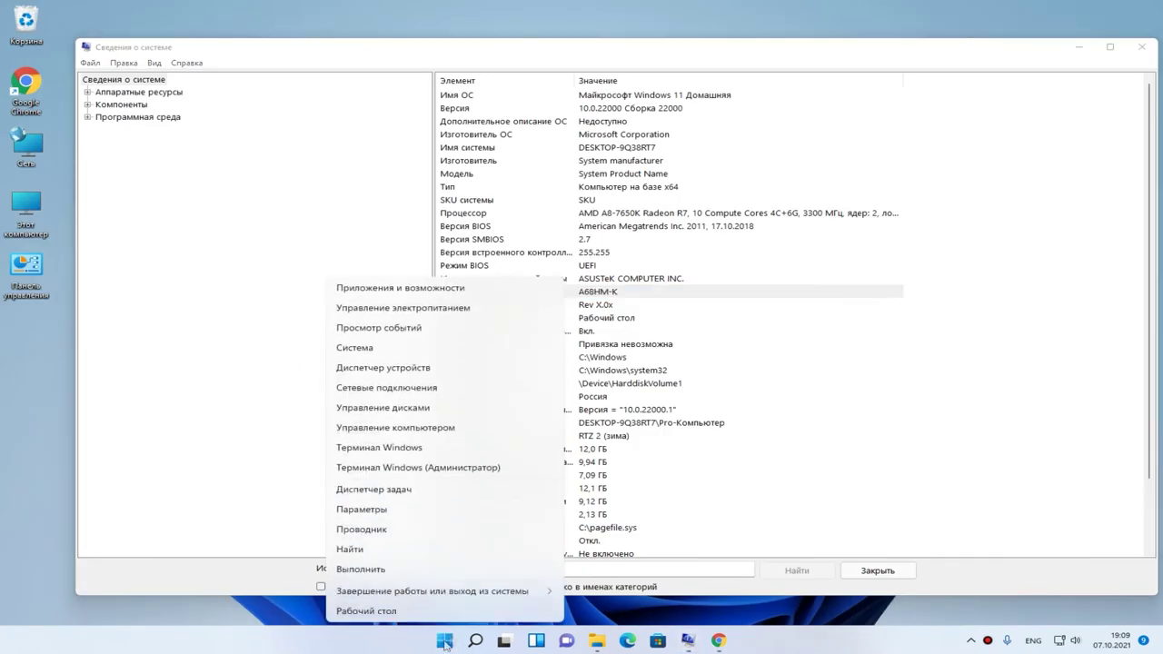
click(382, 509)
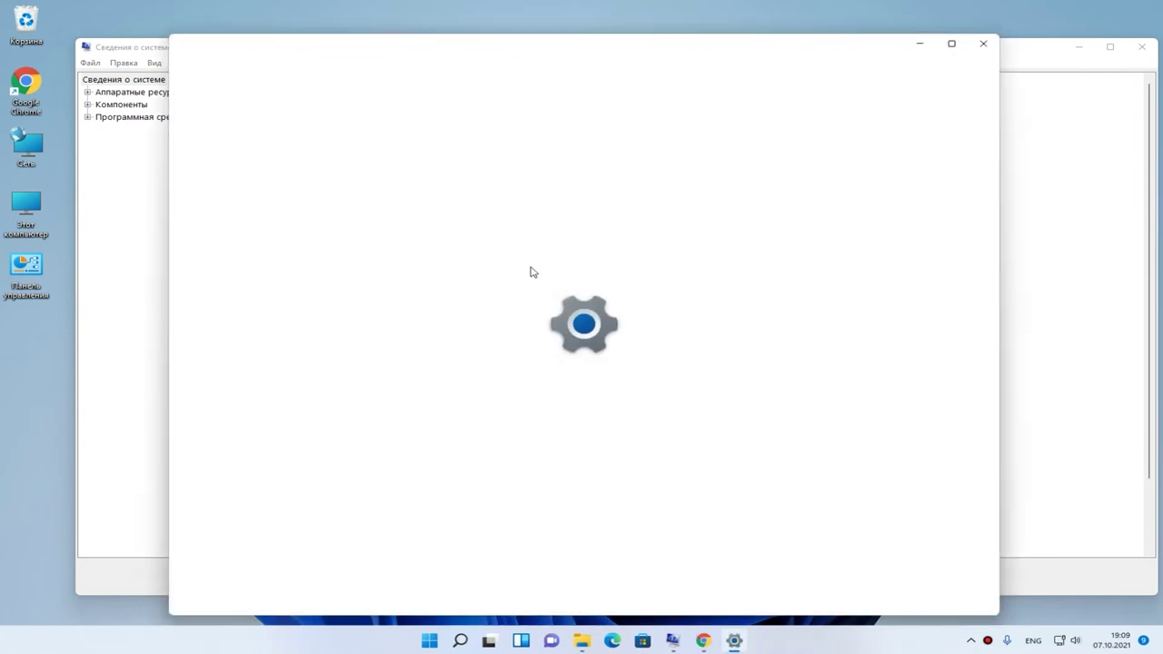
scroll(642, 410, down, 5)
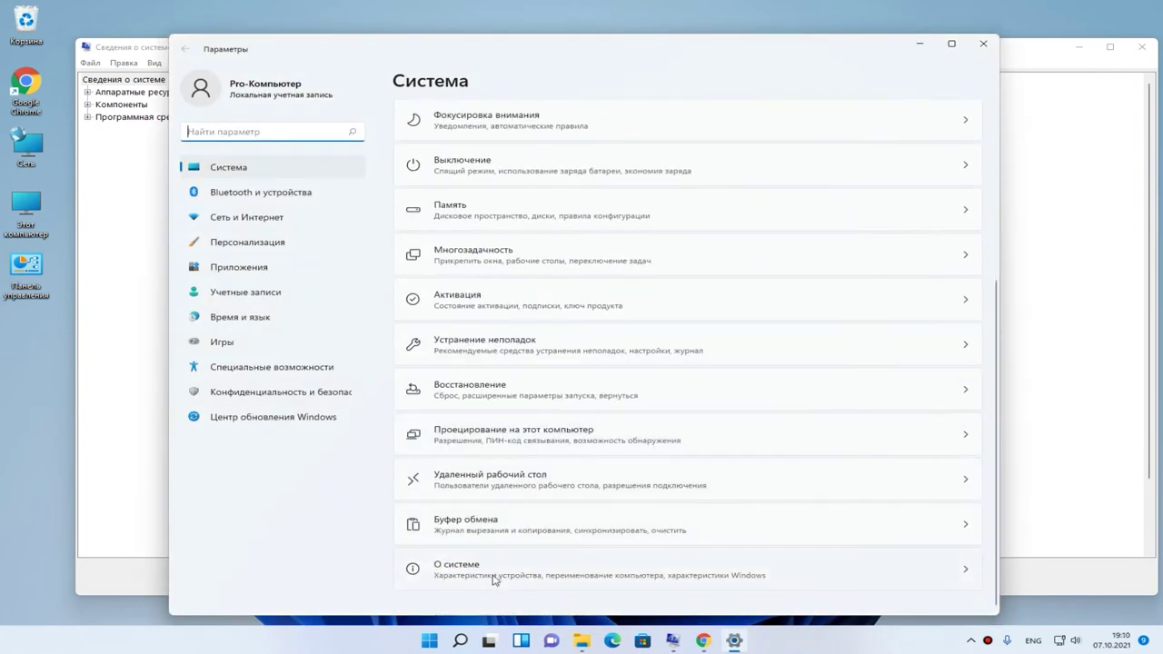
click(521, 576)
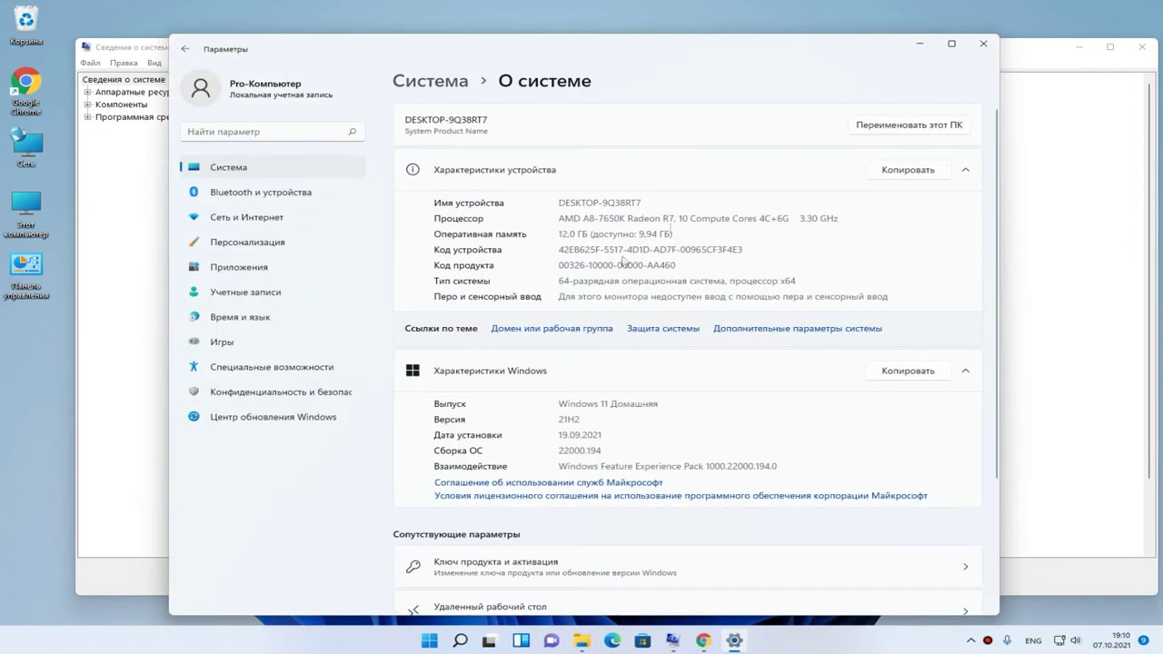
click(983, 43)
Widen the "Элемент" column of the system summary so the full item names fit, and look through all its entries.
scroll(696, 351, down, 2)
scroll(648, 175, up, 2)
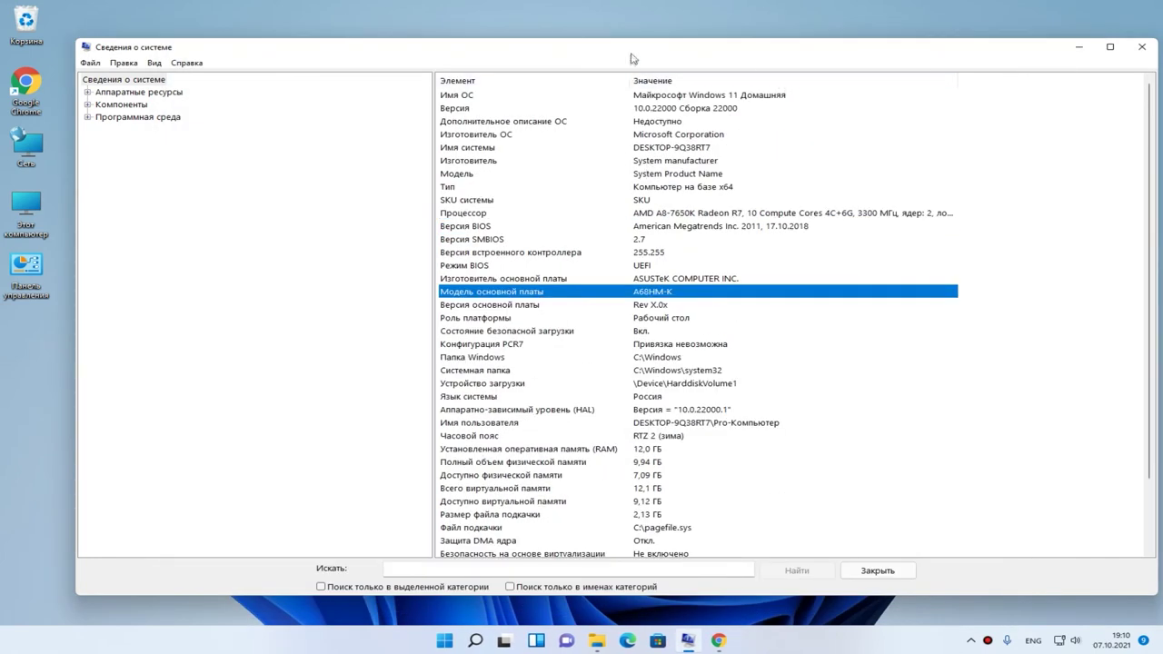
drag(633, 80, 722, 81)
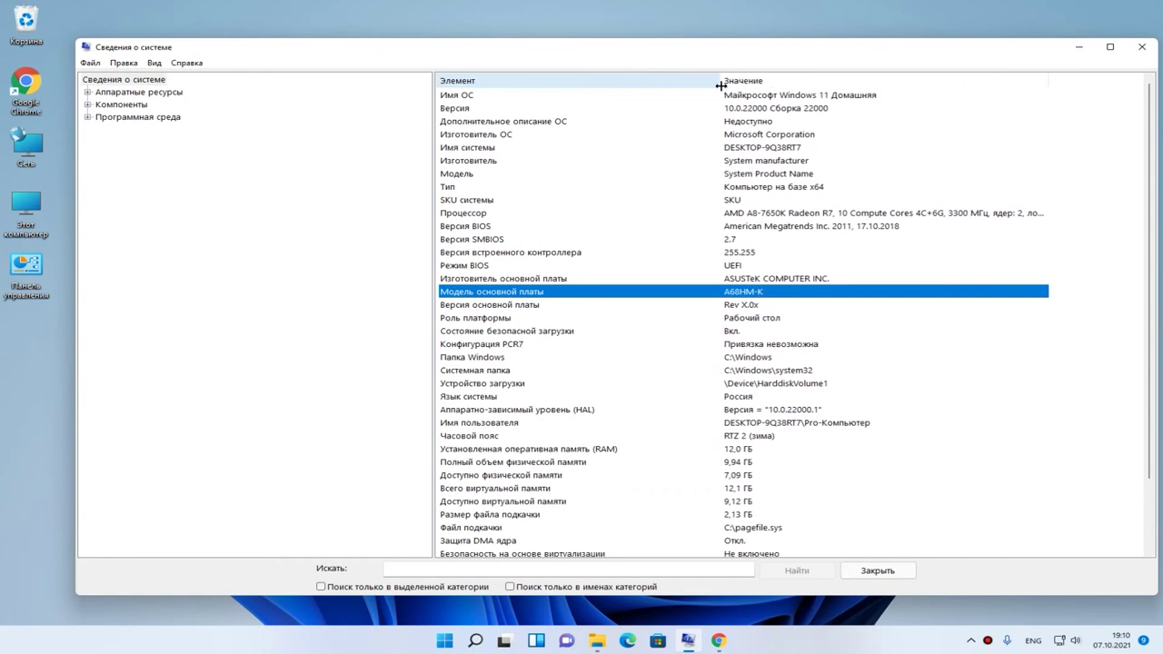
scroll(625, 409, down, 2)
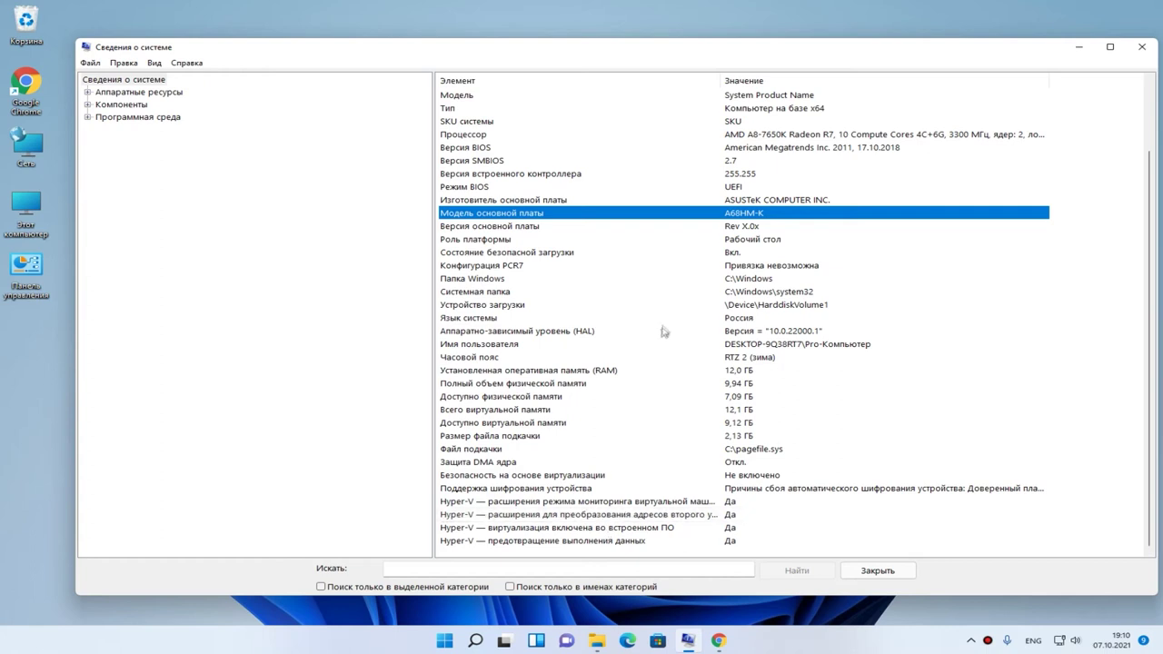
scroll(664, 331, up, 2)
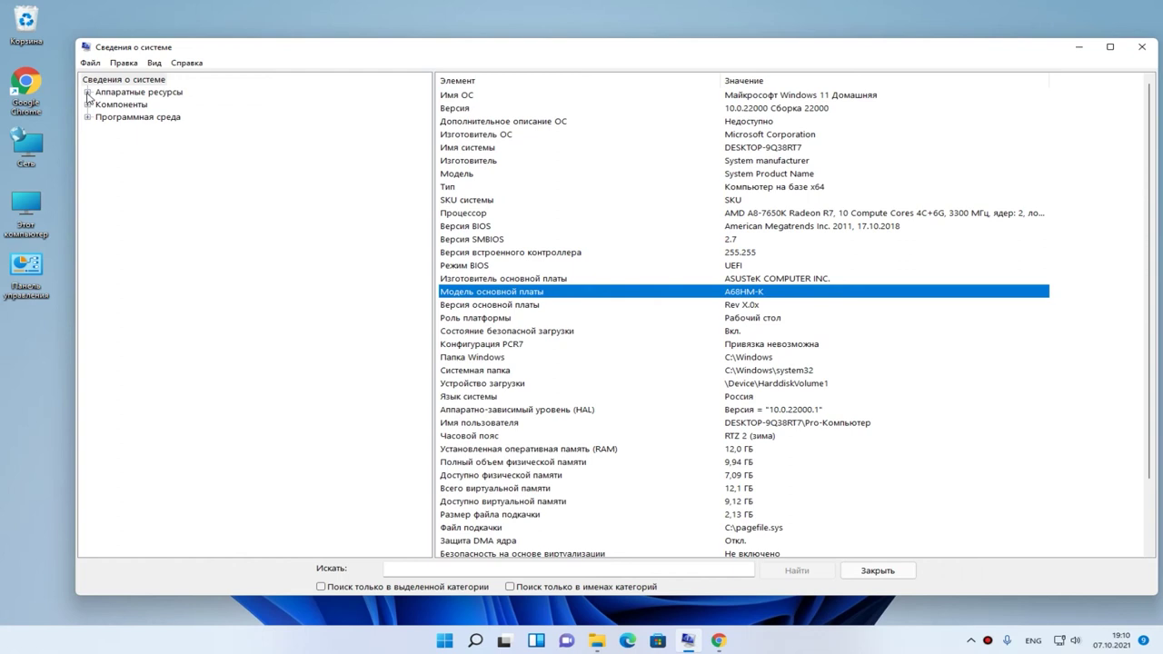
Expand "Аппаратные ресурсы" and "Компоненты", and examine the adapter memory entry in the "Дисплей" category.
click(87, 92)
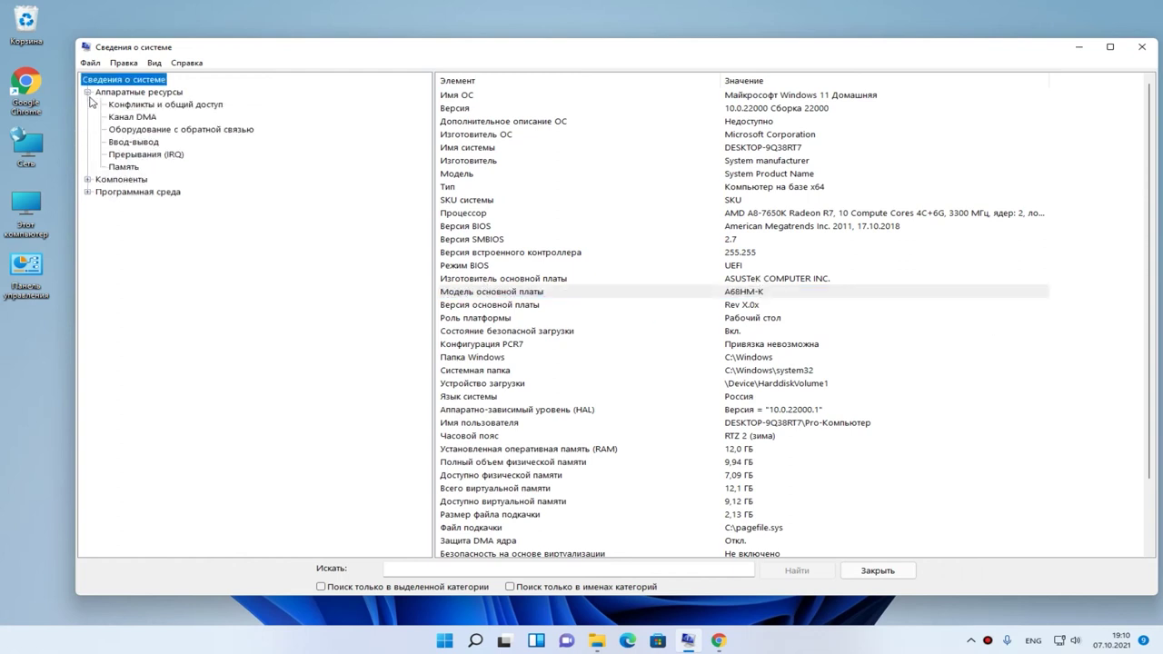
click(87, 180)
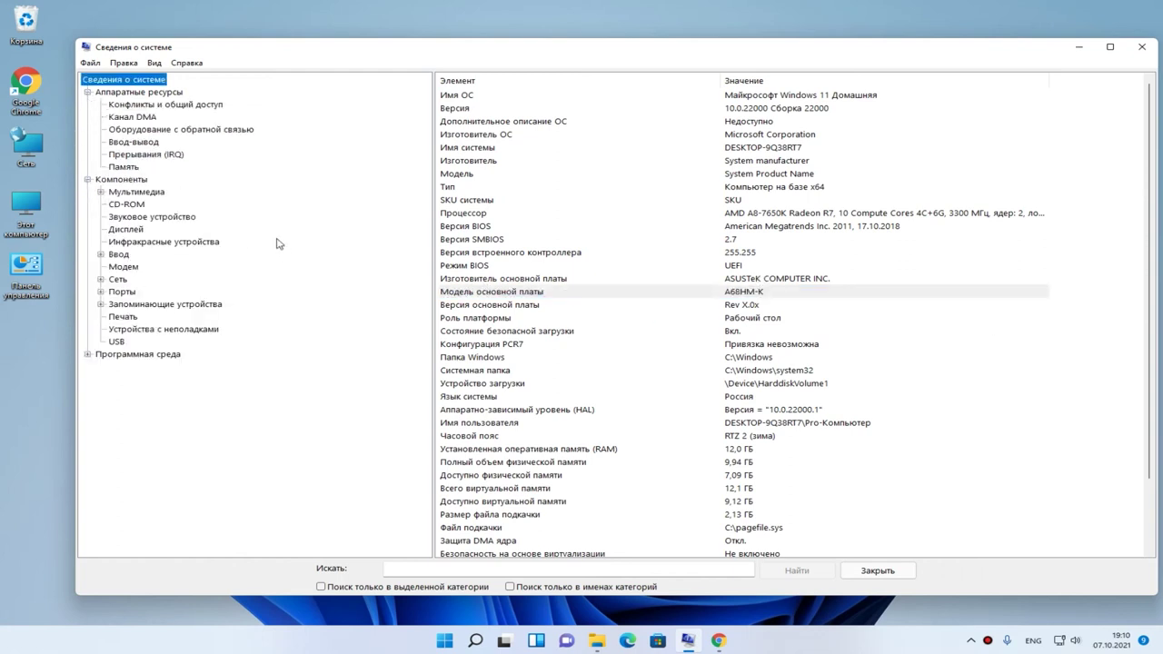
click(129, 230)
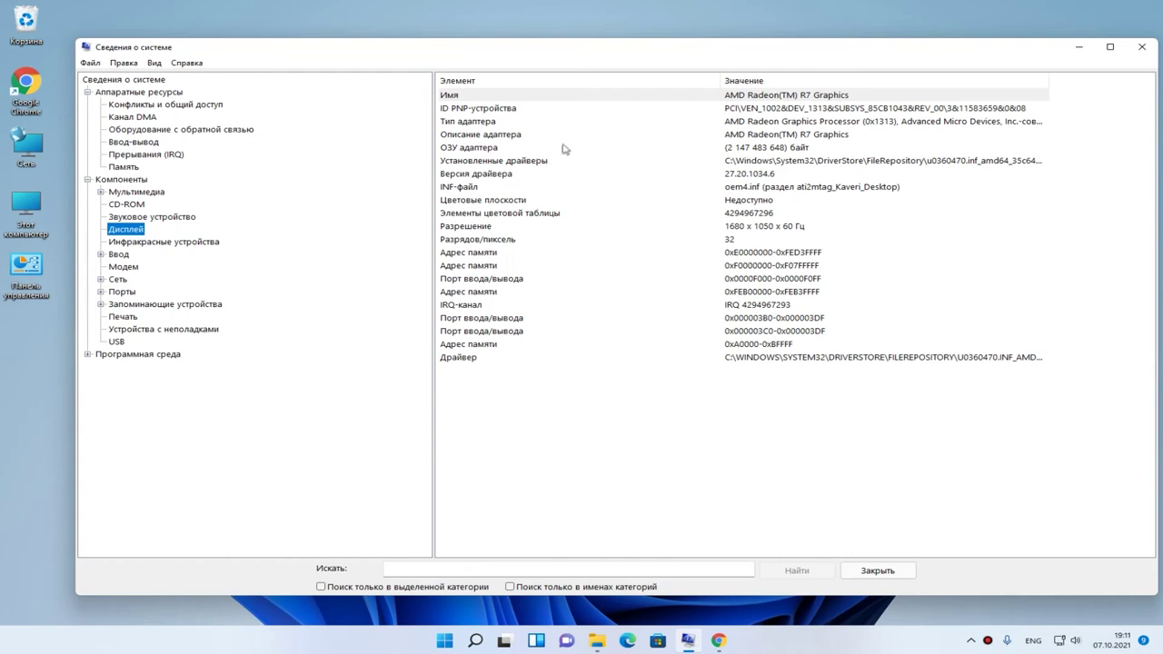
click(774, 149)
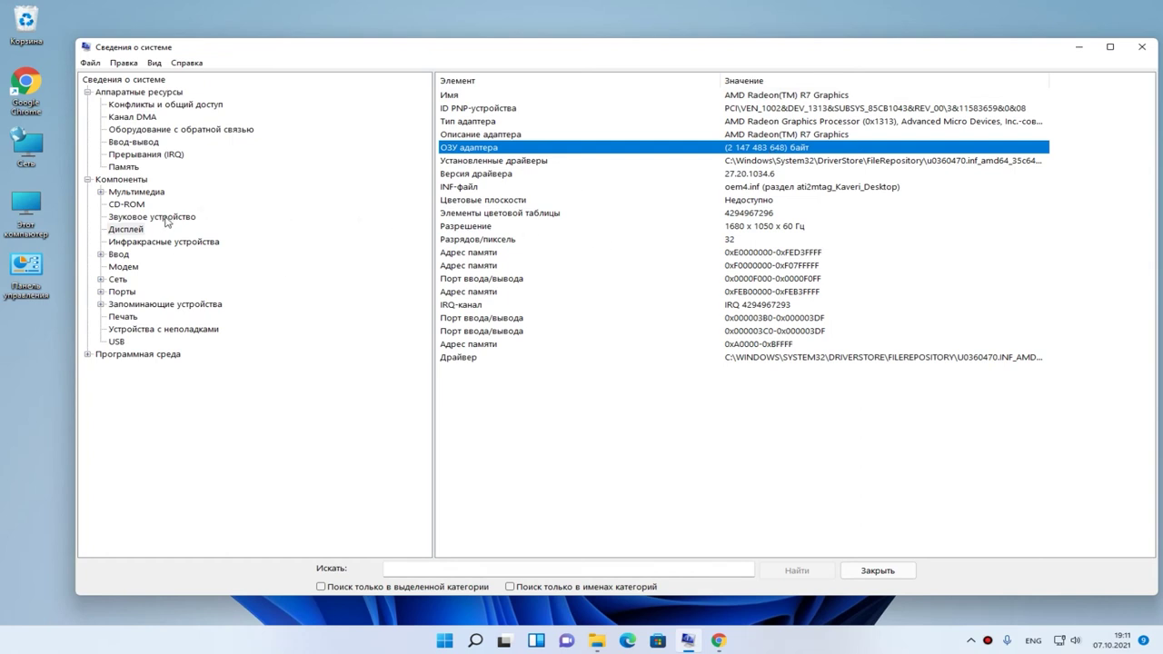
Examine the "Диски" list of volumes under "Запоминающие устройства" and close the System Information window.
click(127, 305)
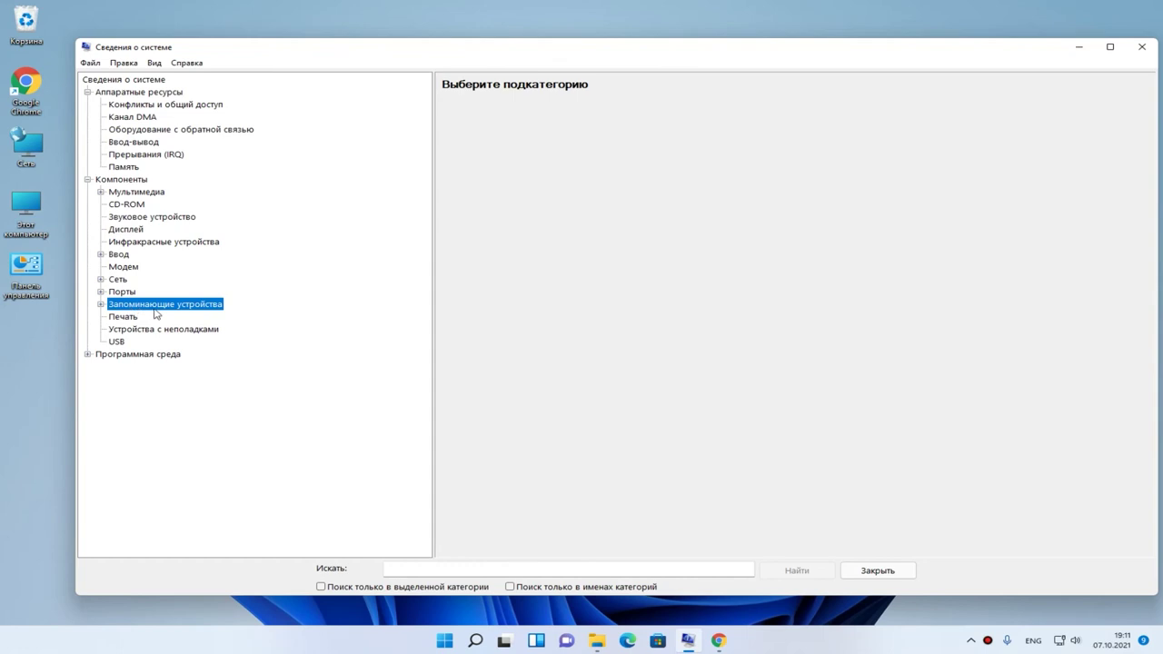
click(101, 305)
click(141, 320)
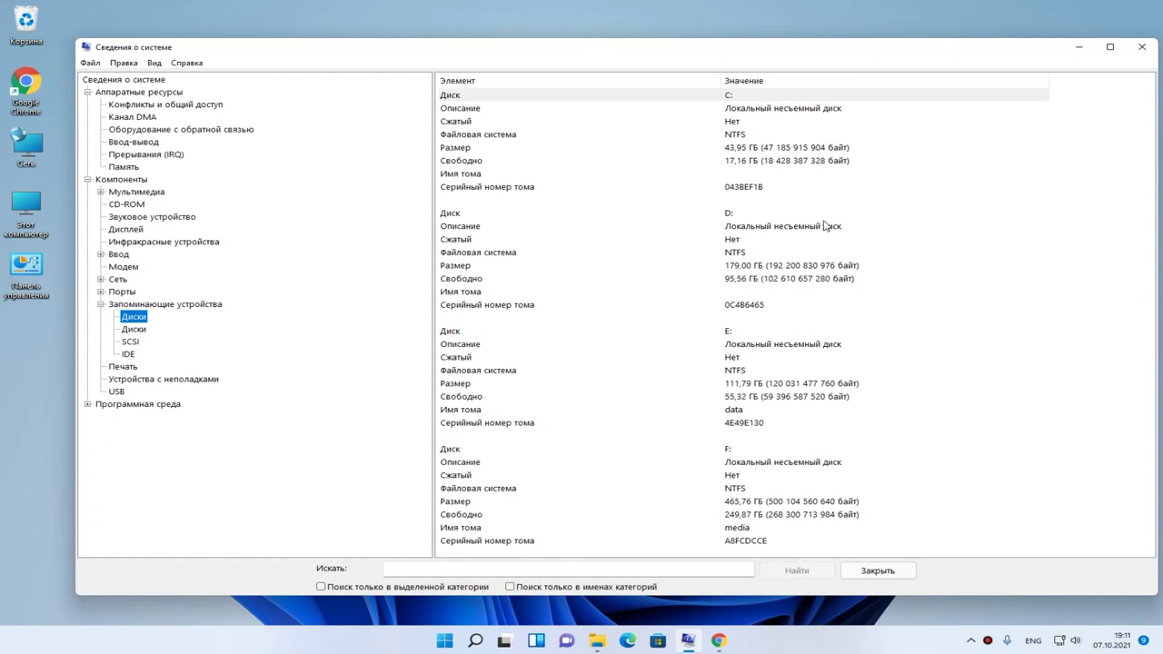
double_click(100, 180)
key(alt+F4)
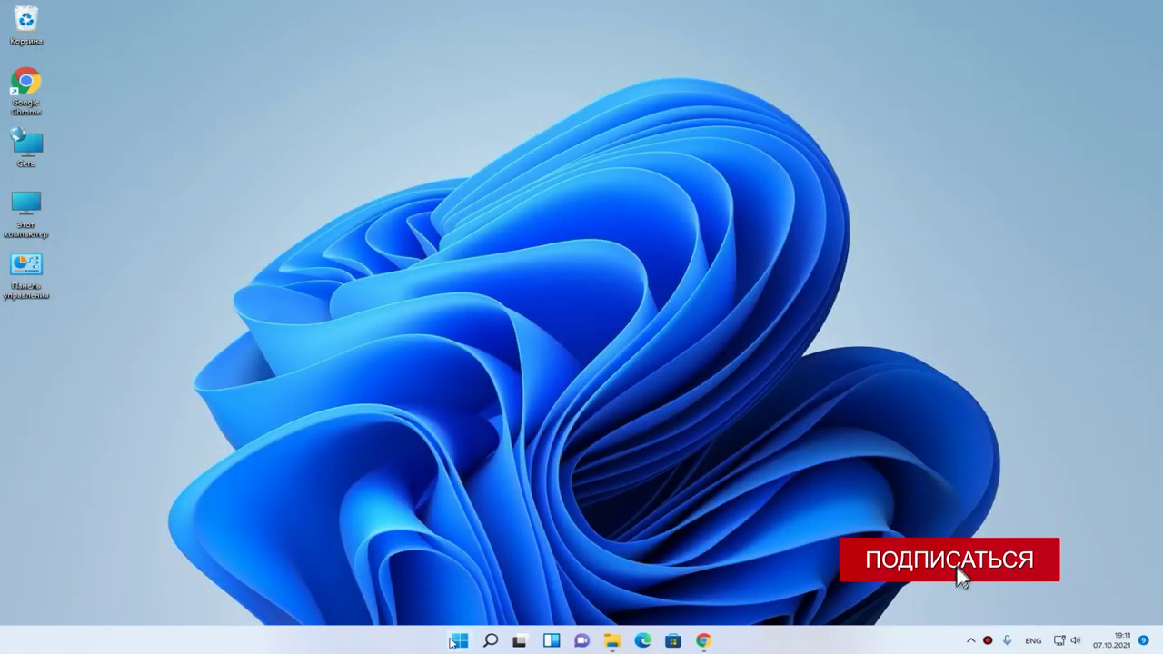
Open Device Manager and move its window slightly lower on the desktop.
right_click(457, 646)
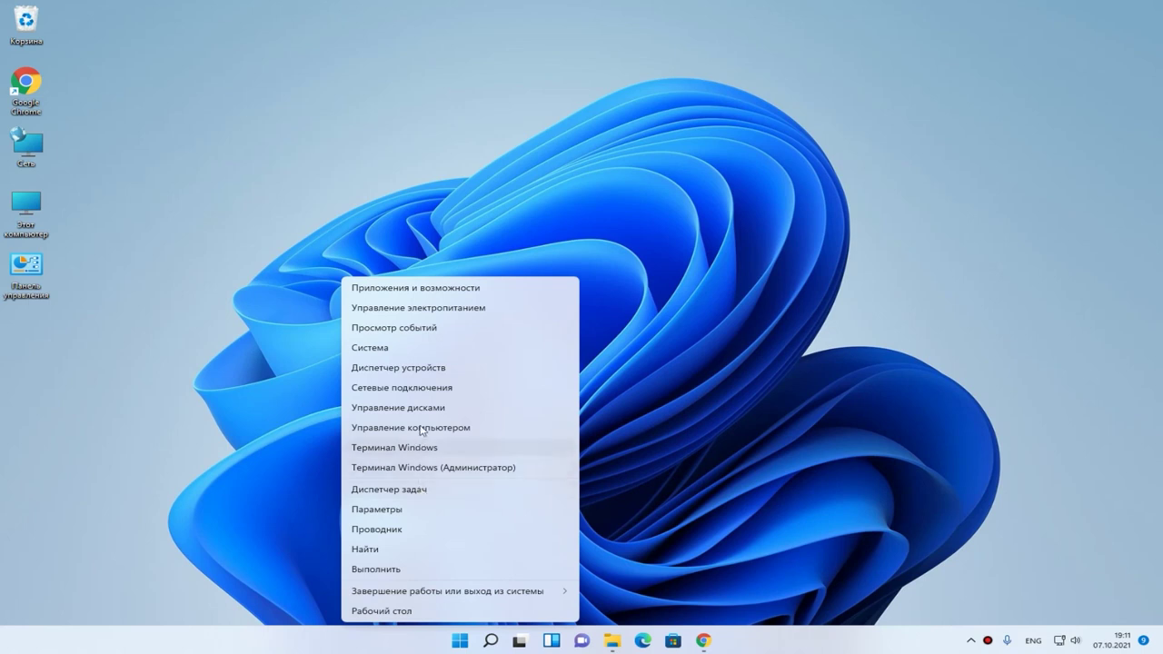
click(437, 369)
drag(400, 82, 420, 109)
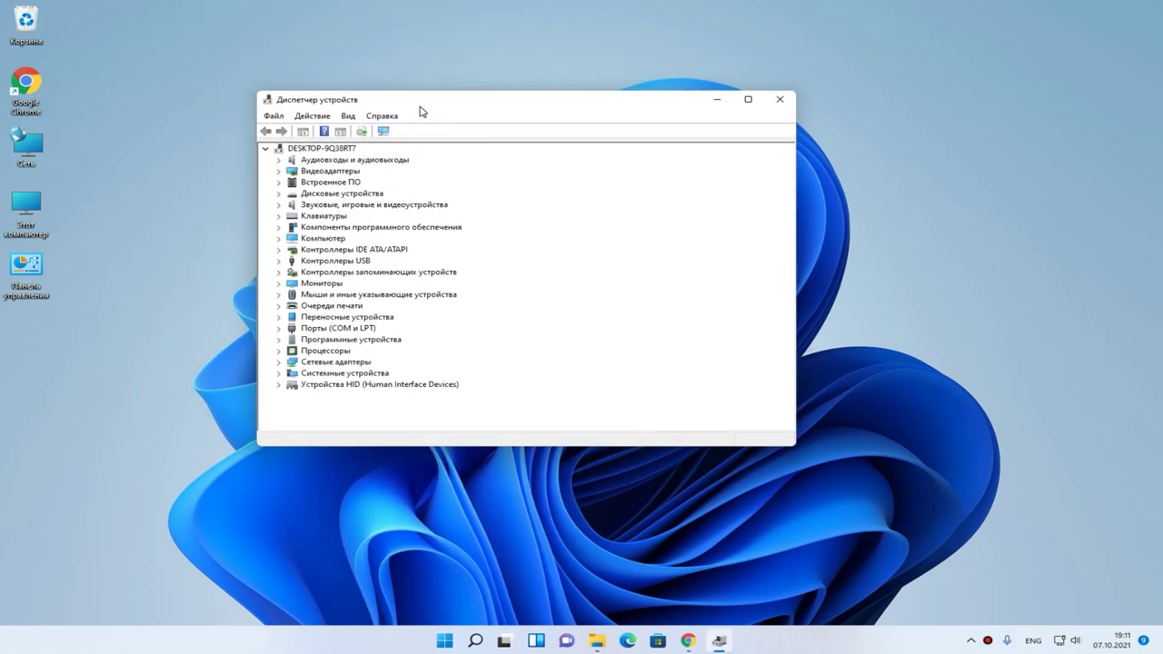
Expand the "Видеоадаптеры" category, check the installed graphics adapter and collapse the category again.
click(278, 171)
click(318, 182)
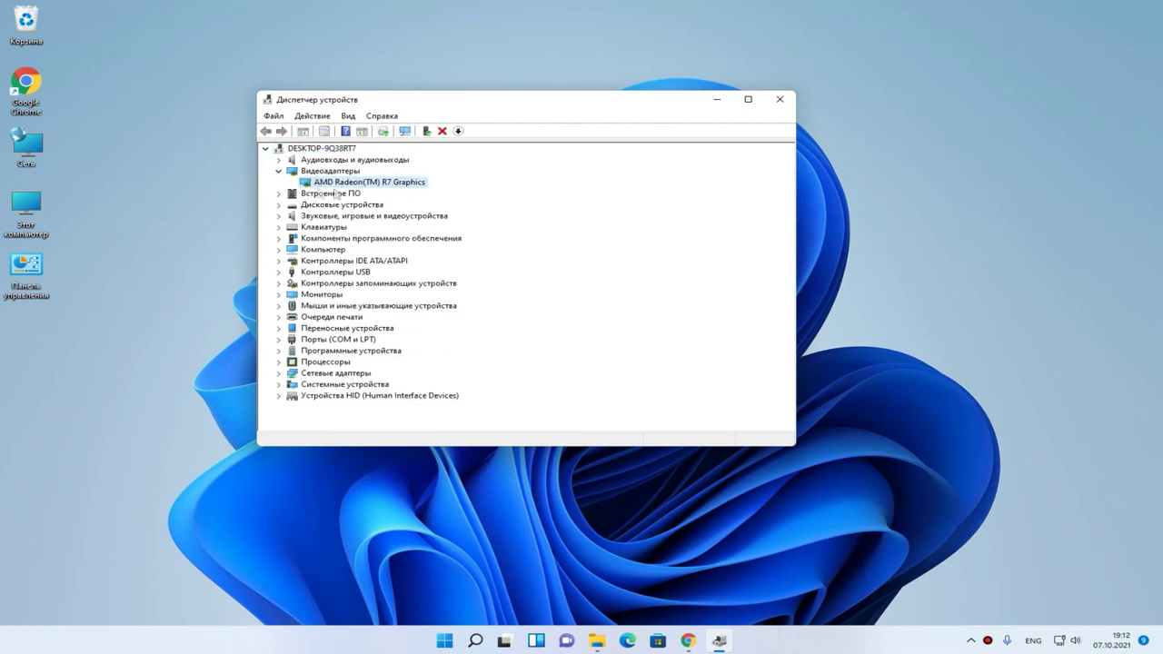
click(278, 171)
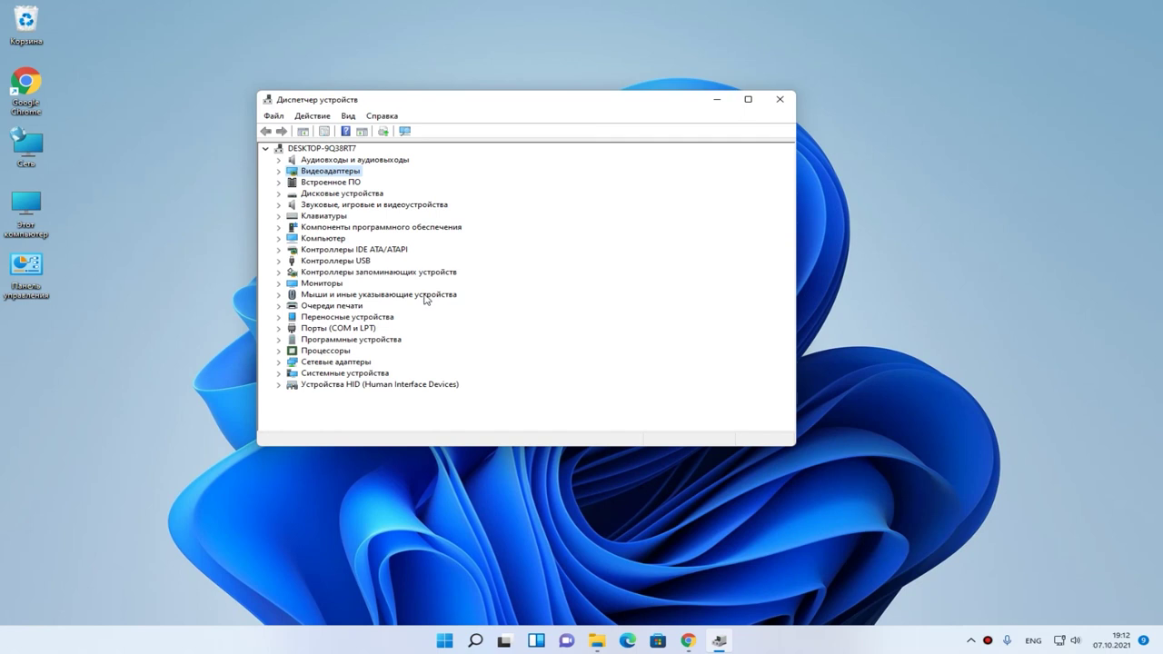
Expand the "Процессоры" category and examine the individual processor entries listed in it.
click(278, 350)
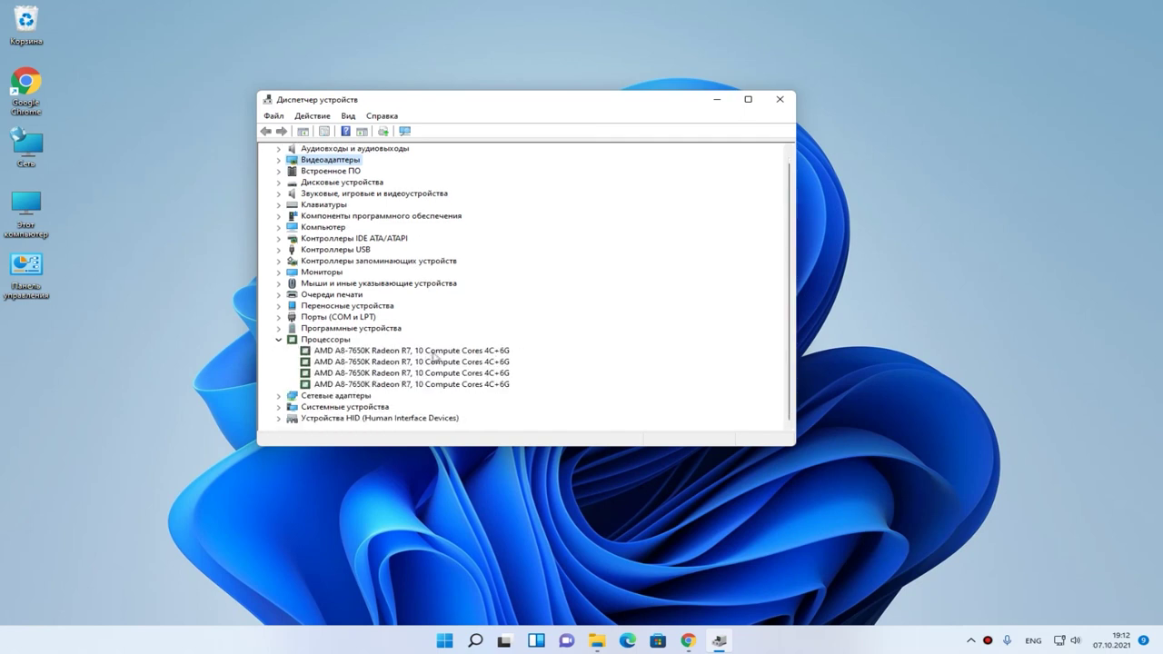
click(434, 354)
click(441, 374)
click(472, 362)
click(509, 385)
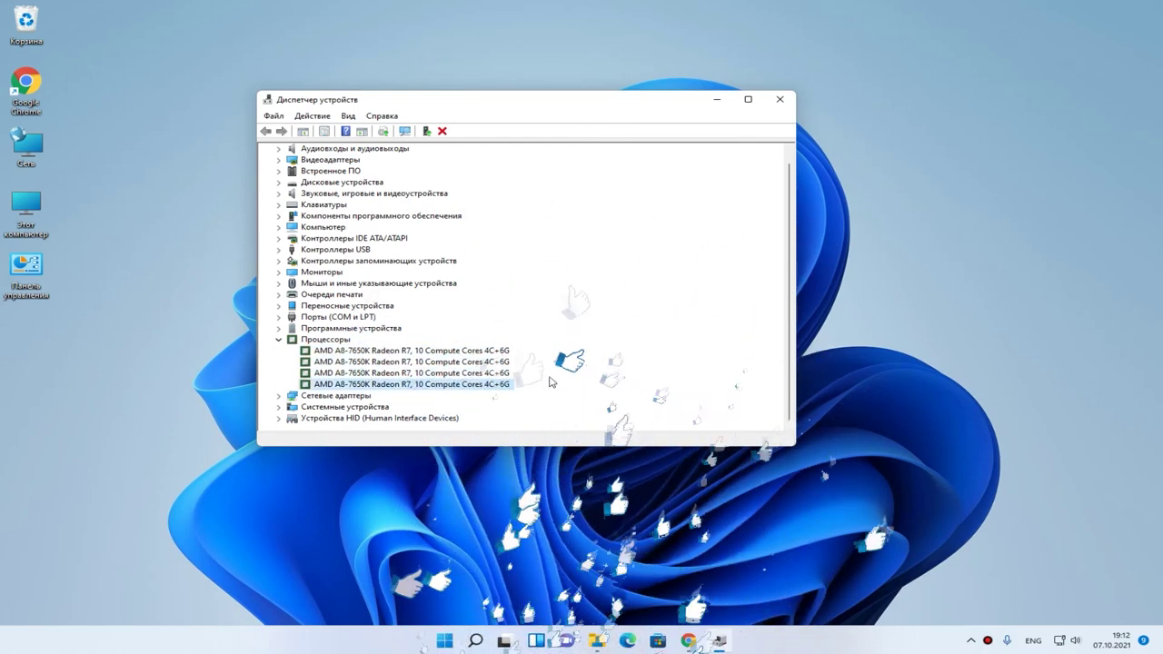
click(440, 351)
click(440, 361)
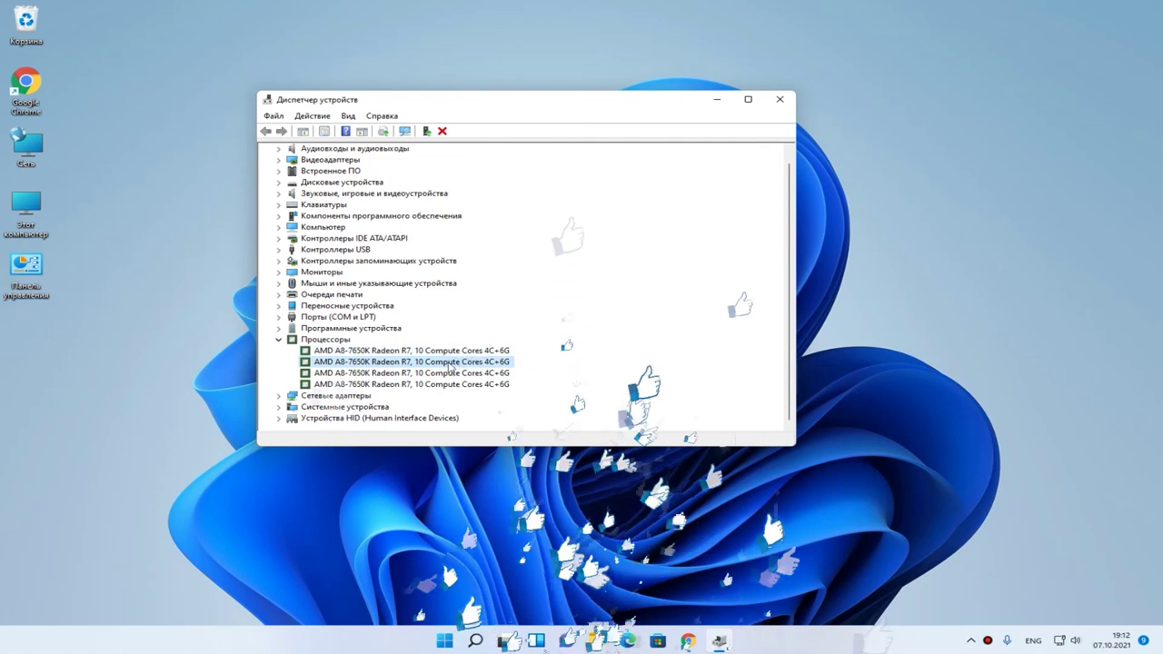
click(459, 350)
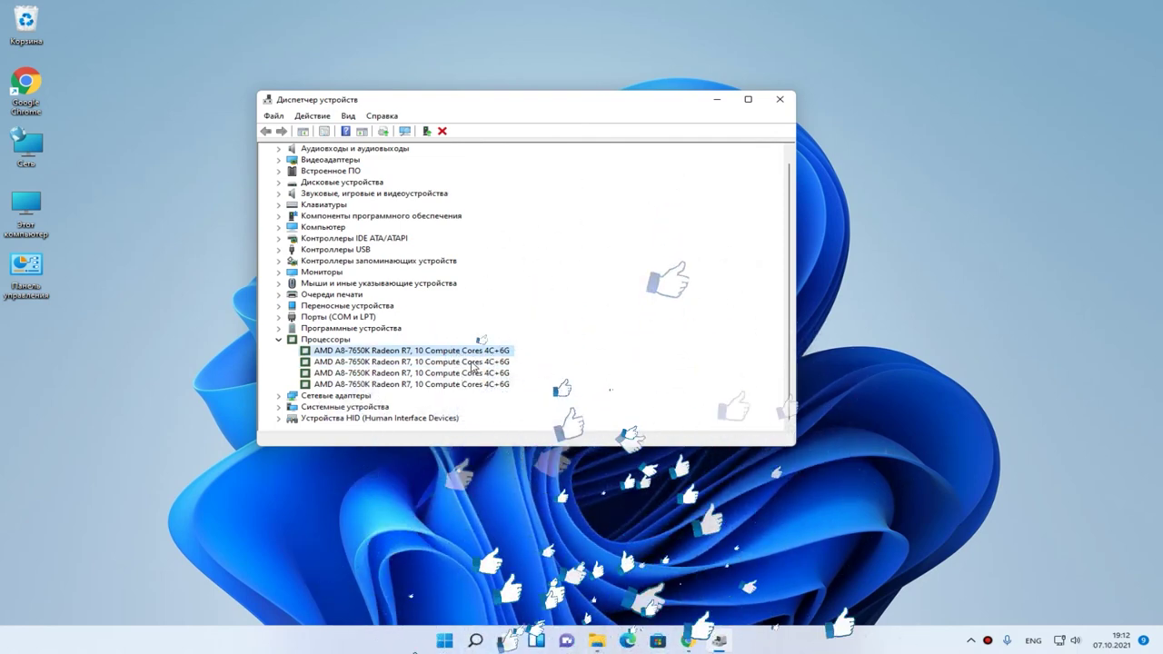